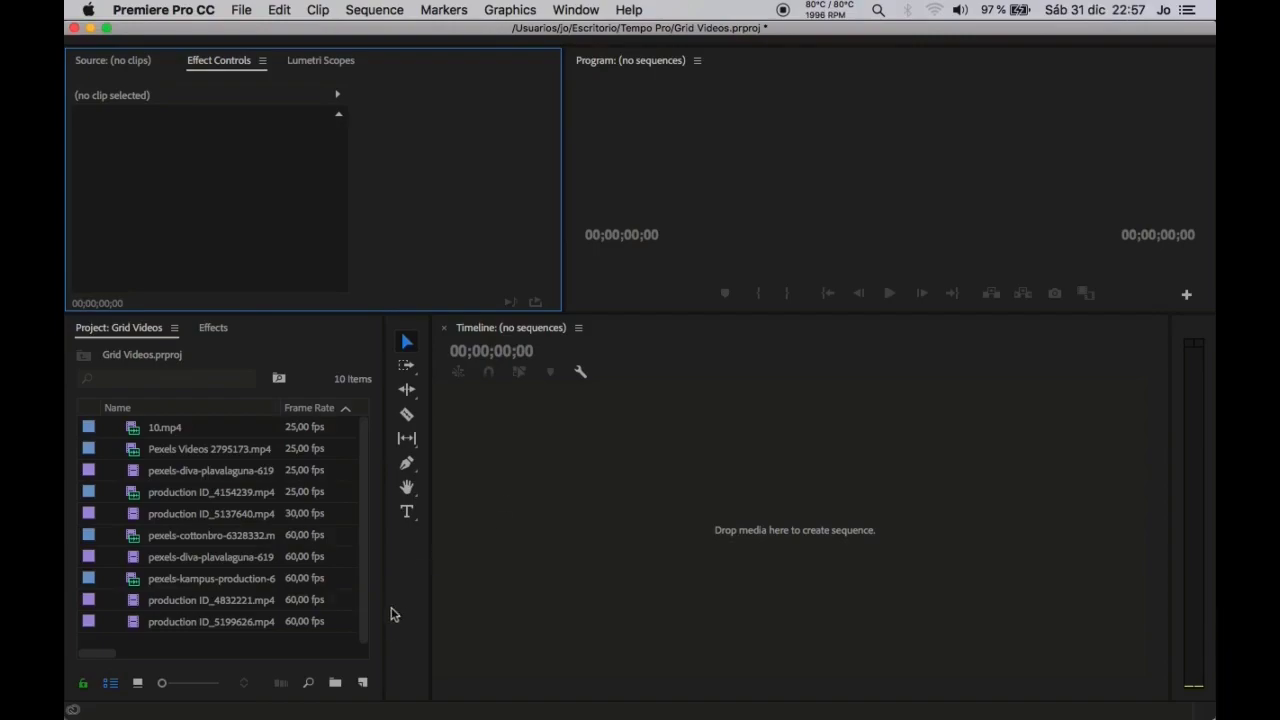
Create a new sequence set to DSLR editing mode at 1920×1080, 29.97 fps.
click(364, 682)
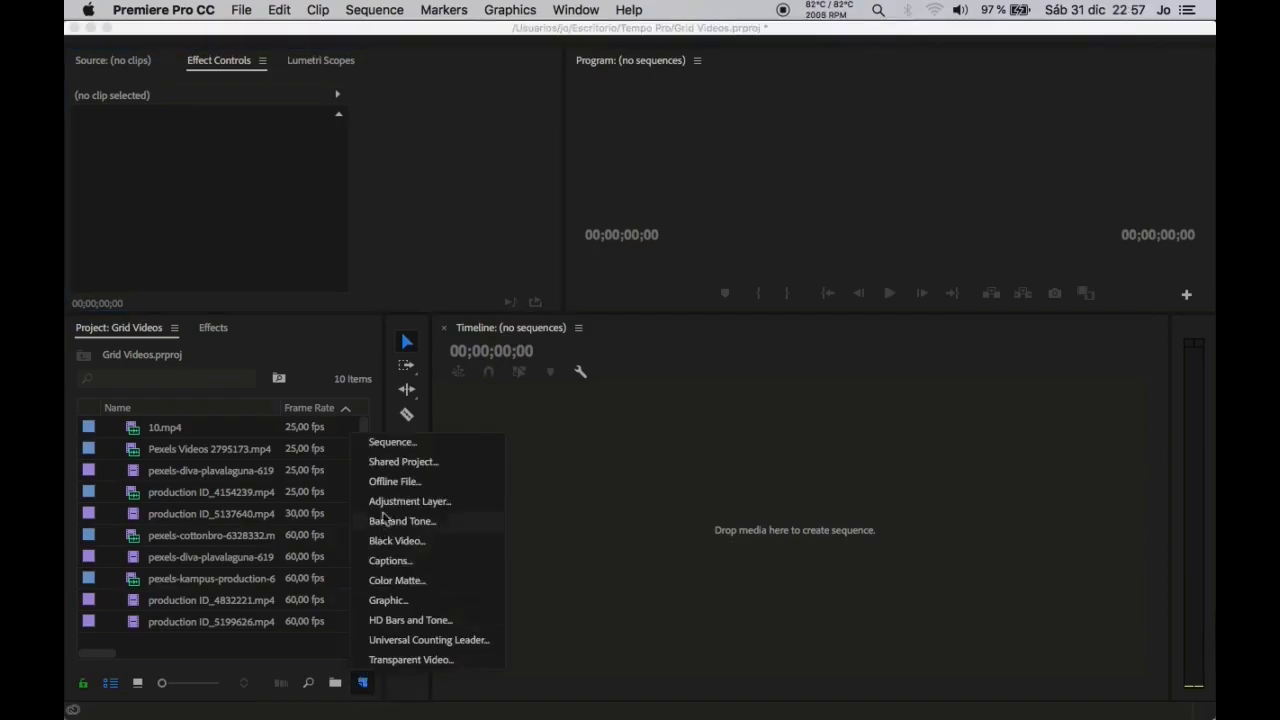
click(398, 444)
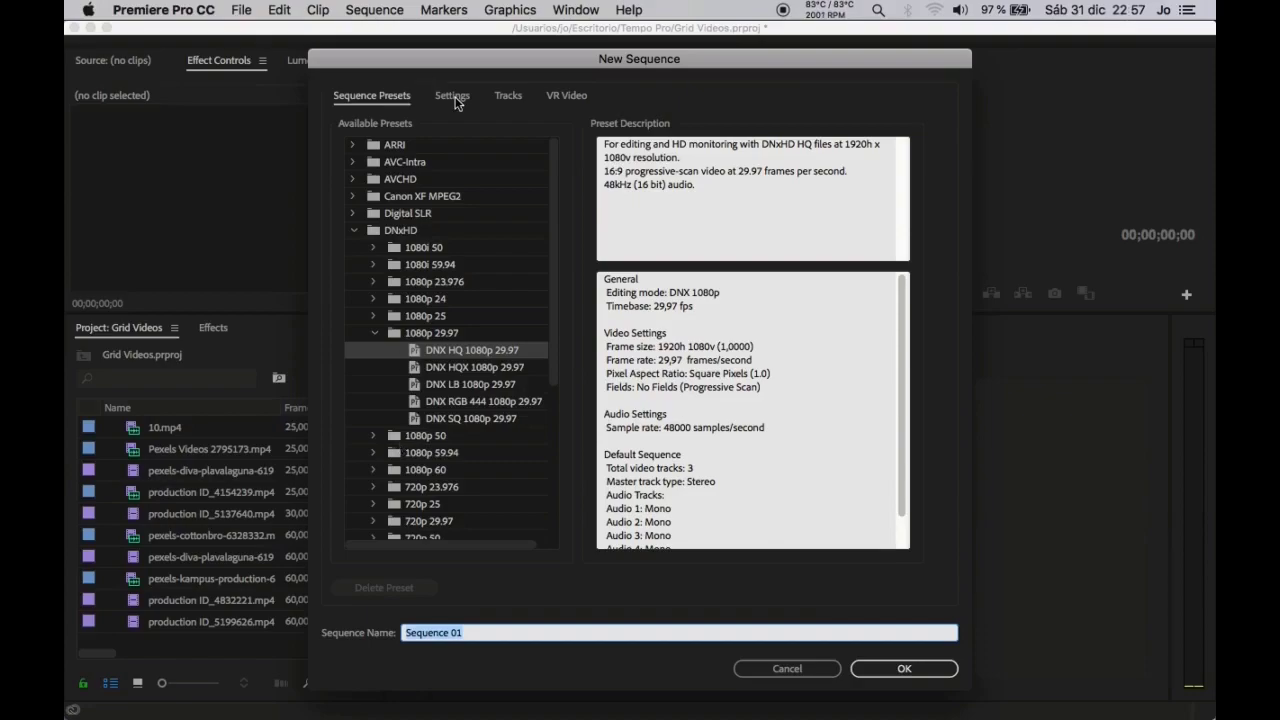
click(453, 97)
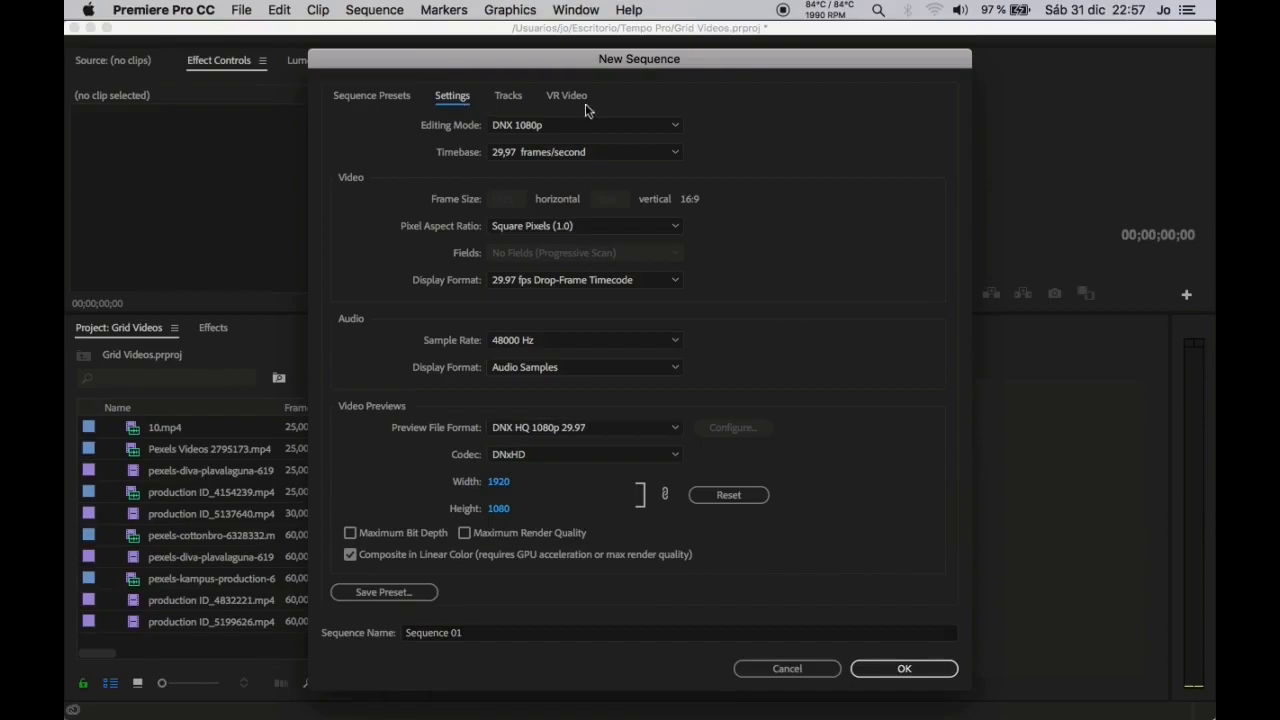
click(618, 126)
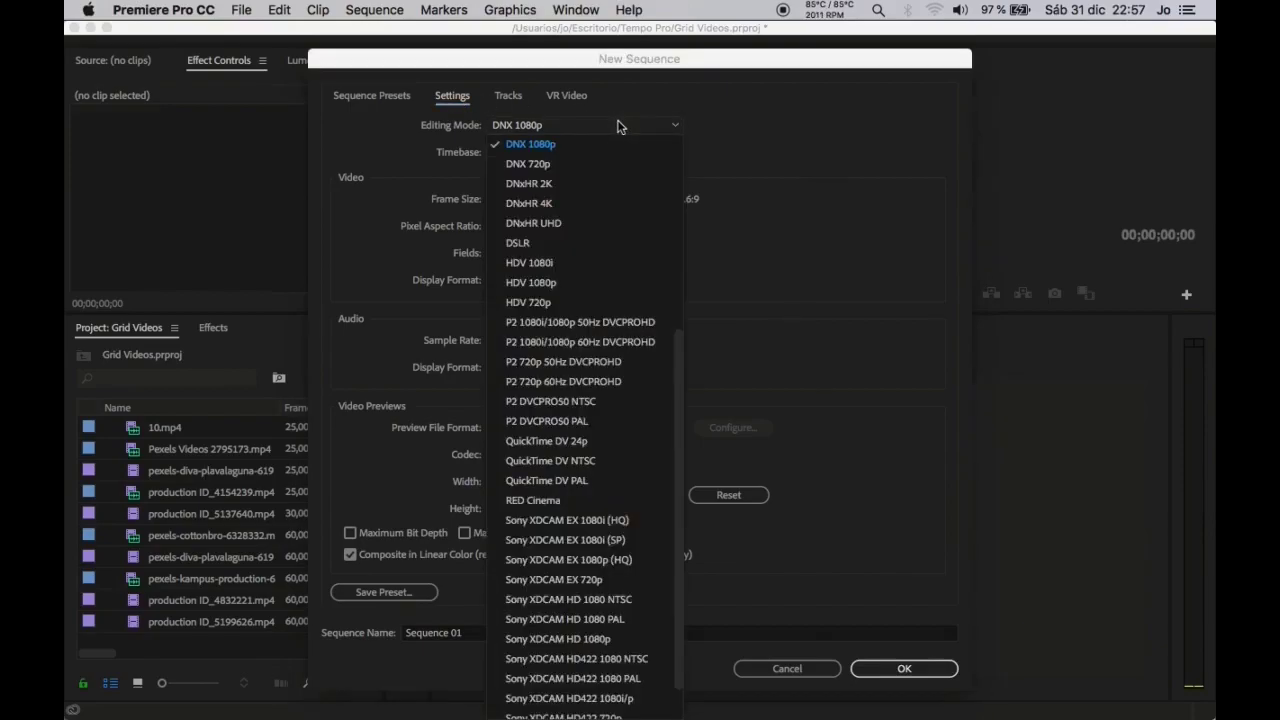
click(551, 243)
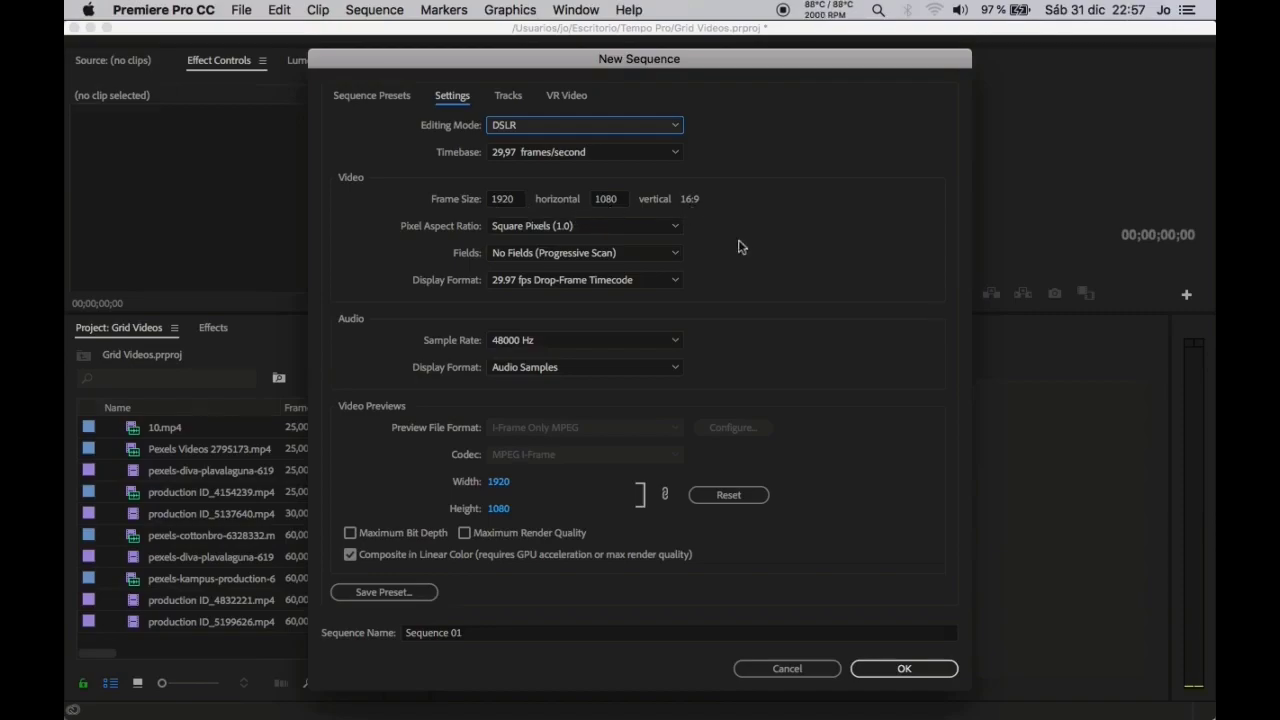
click(878, 668)
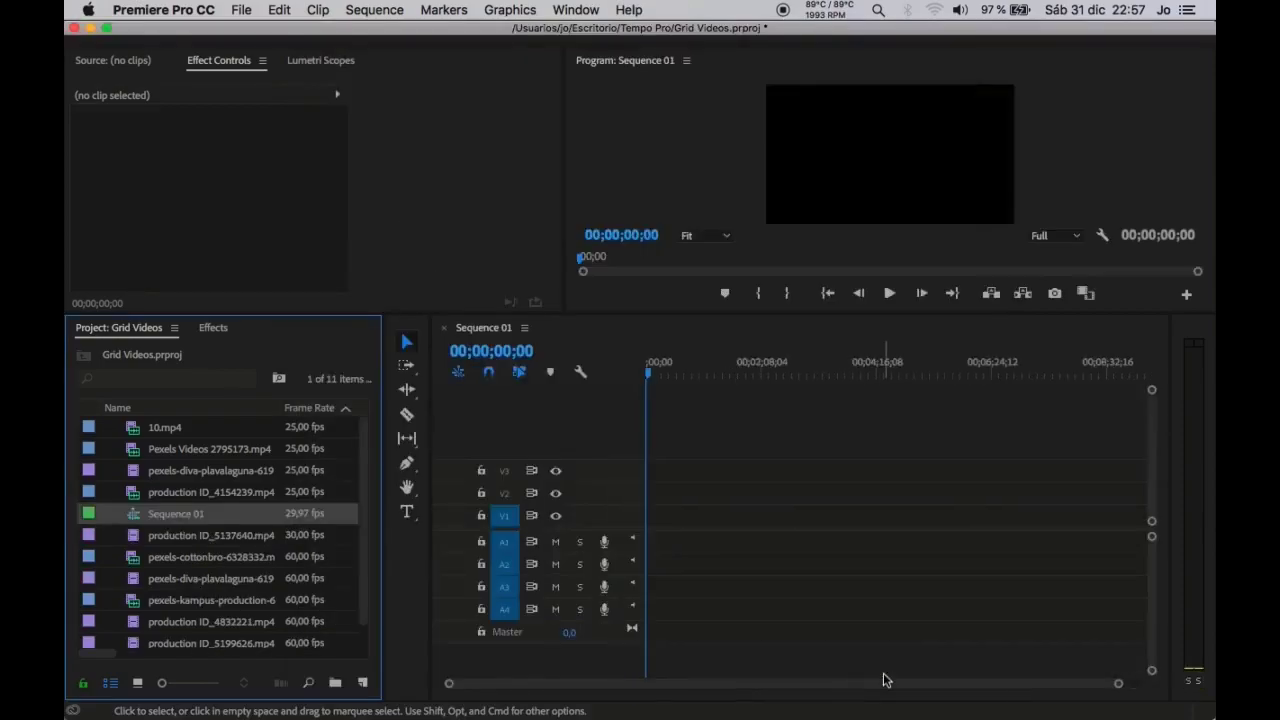
Enlarge the video track area and replace the Project Metadata columns with the Video Info column.
drag(609, 531, 604, 650)
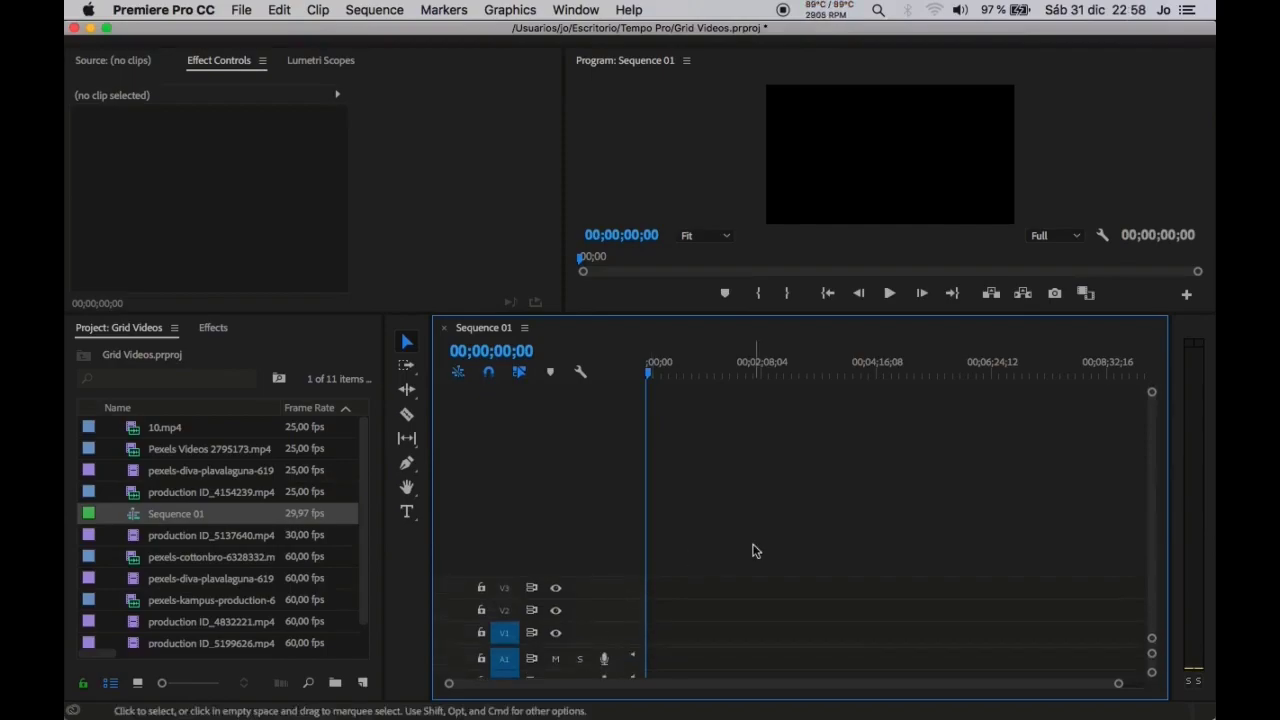
right_click(226, 411)
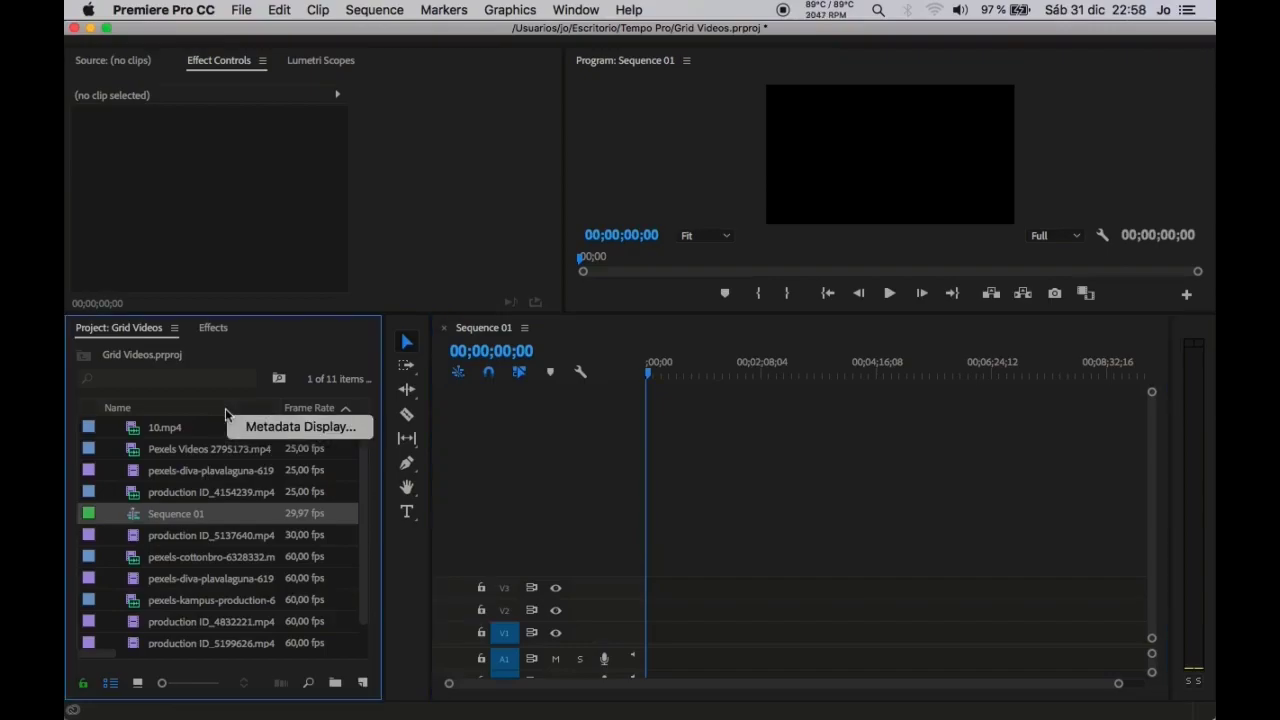
click(241, 430)
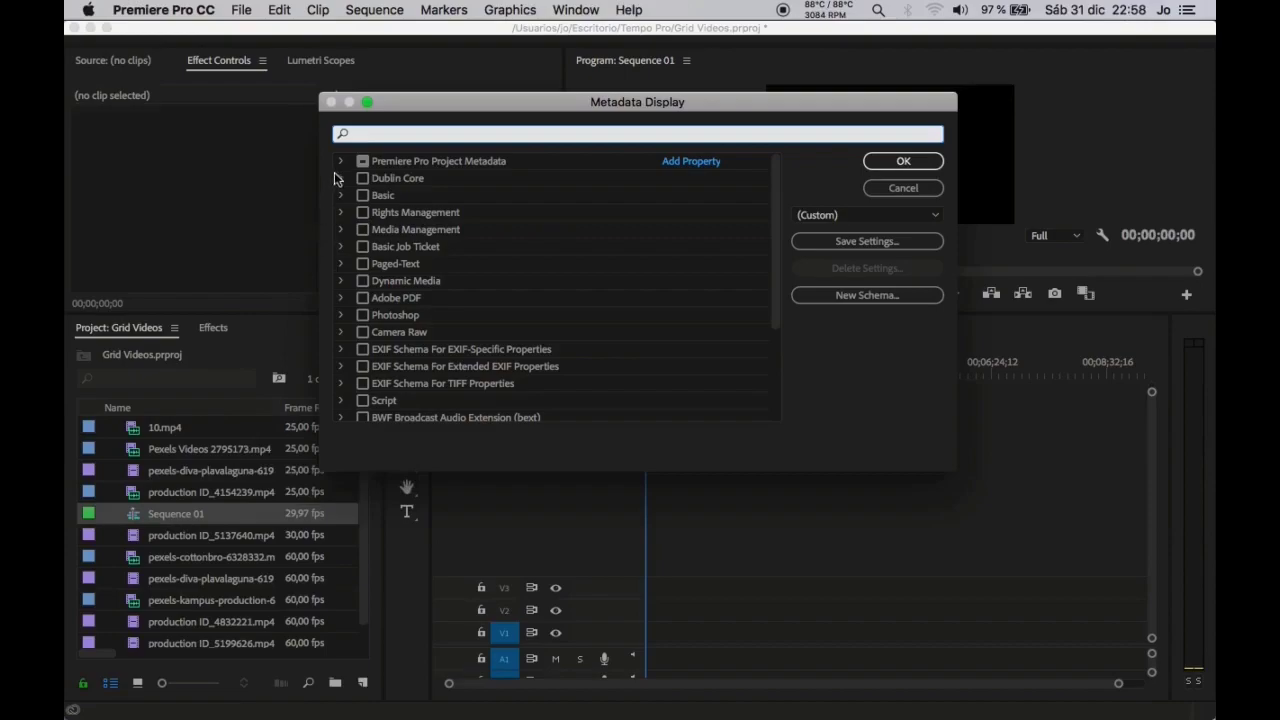
click(343, 162)
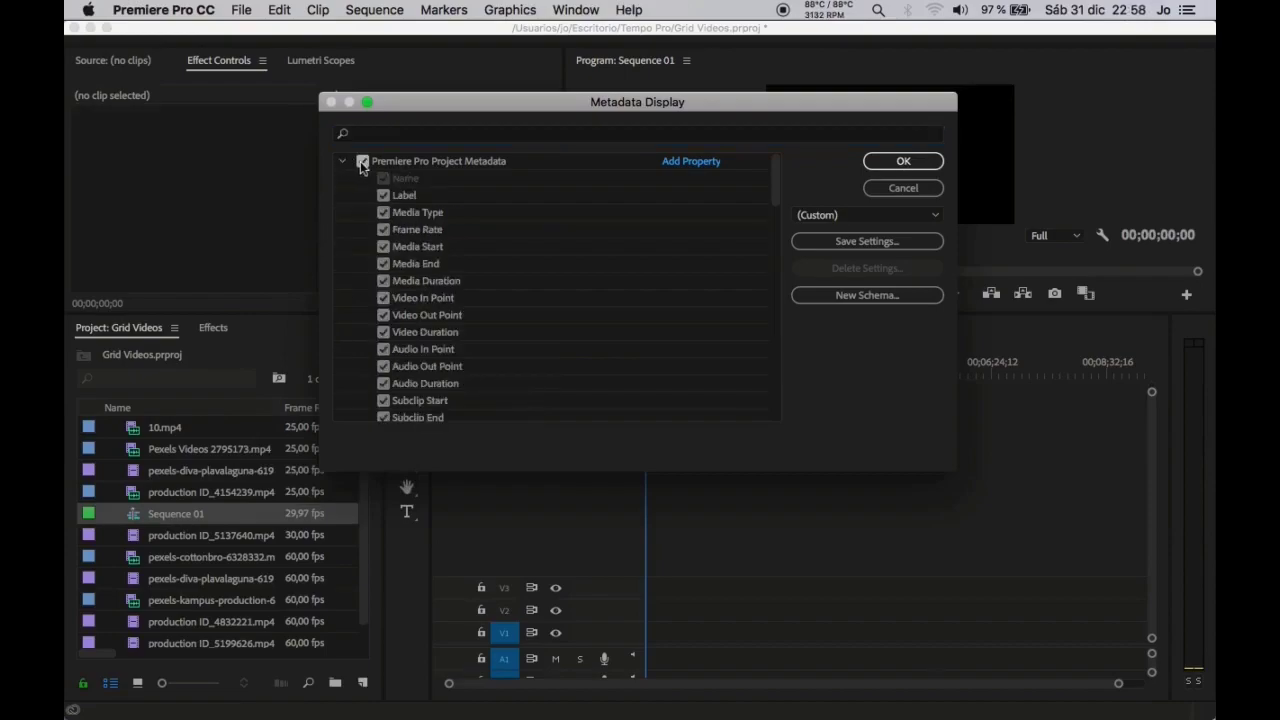
click(362, 163)
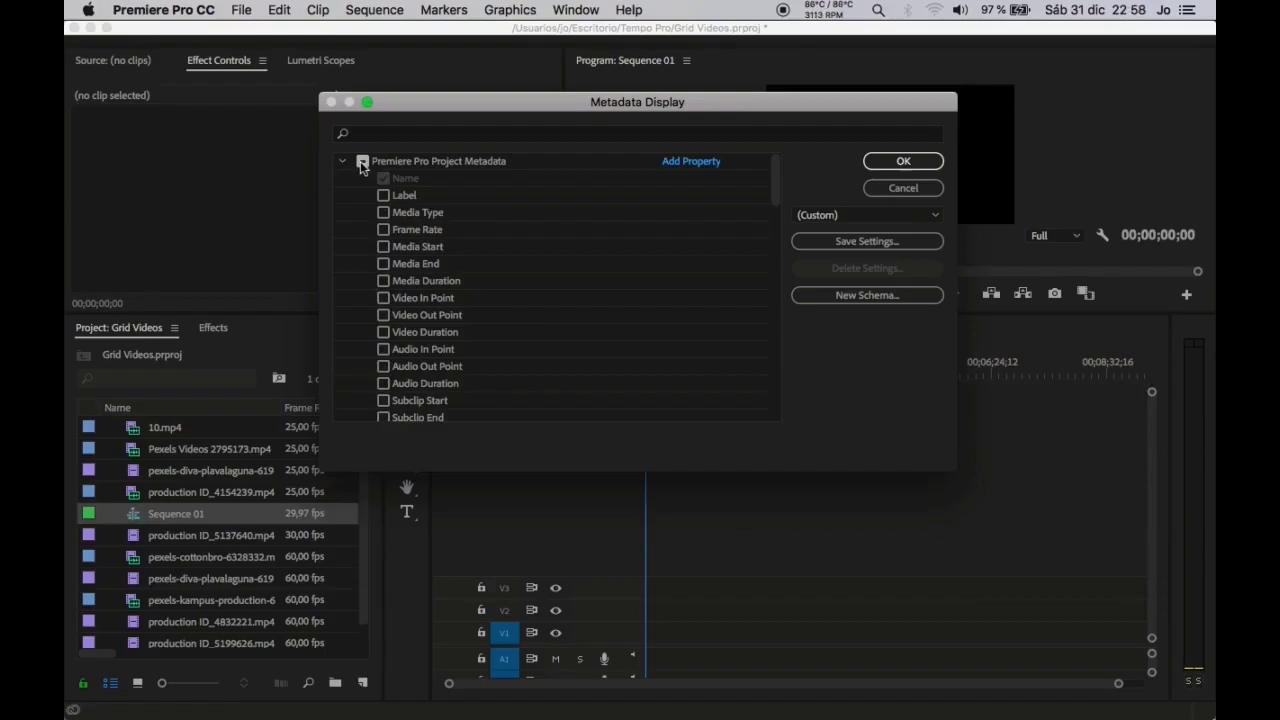
scroll(447, 352, down, 5)
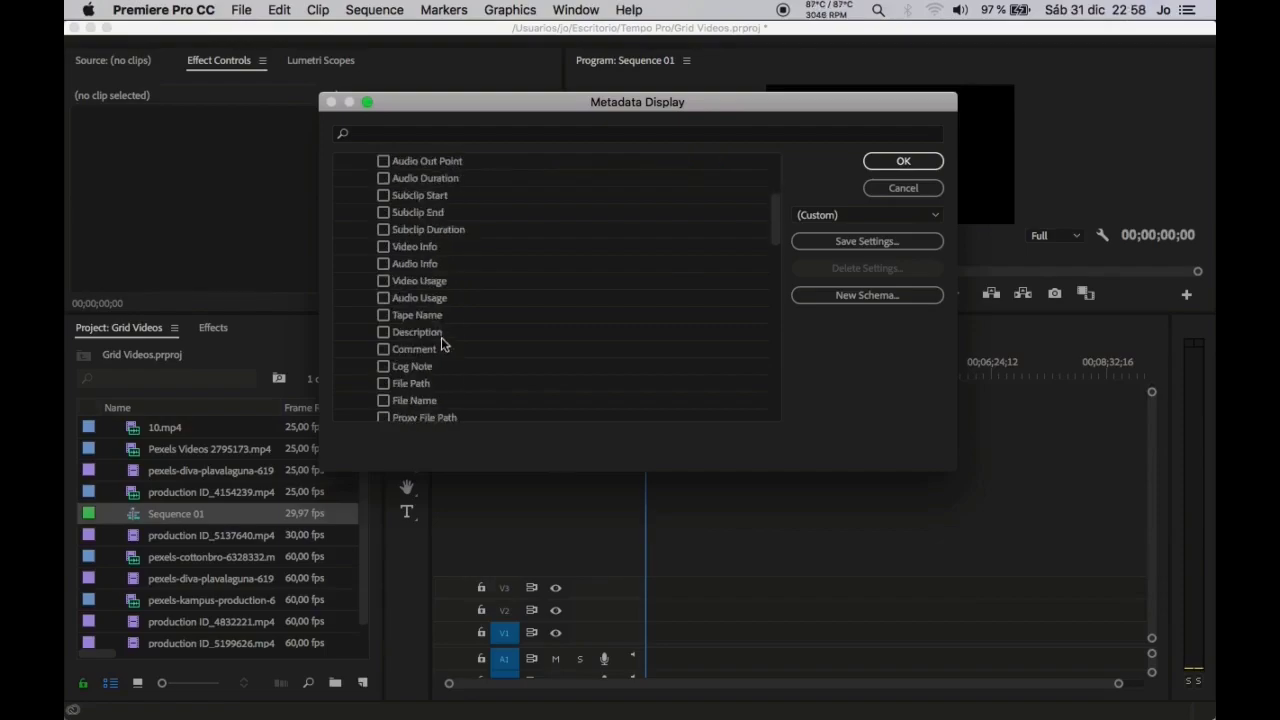
click(384, 247)
click(872, 162)
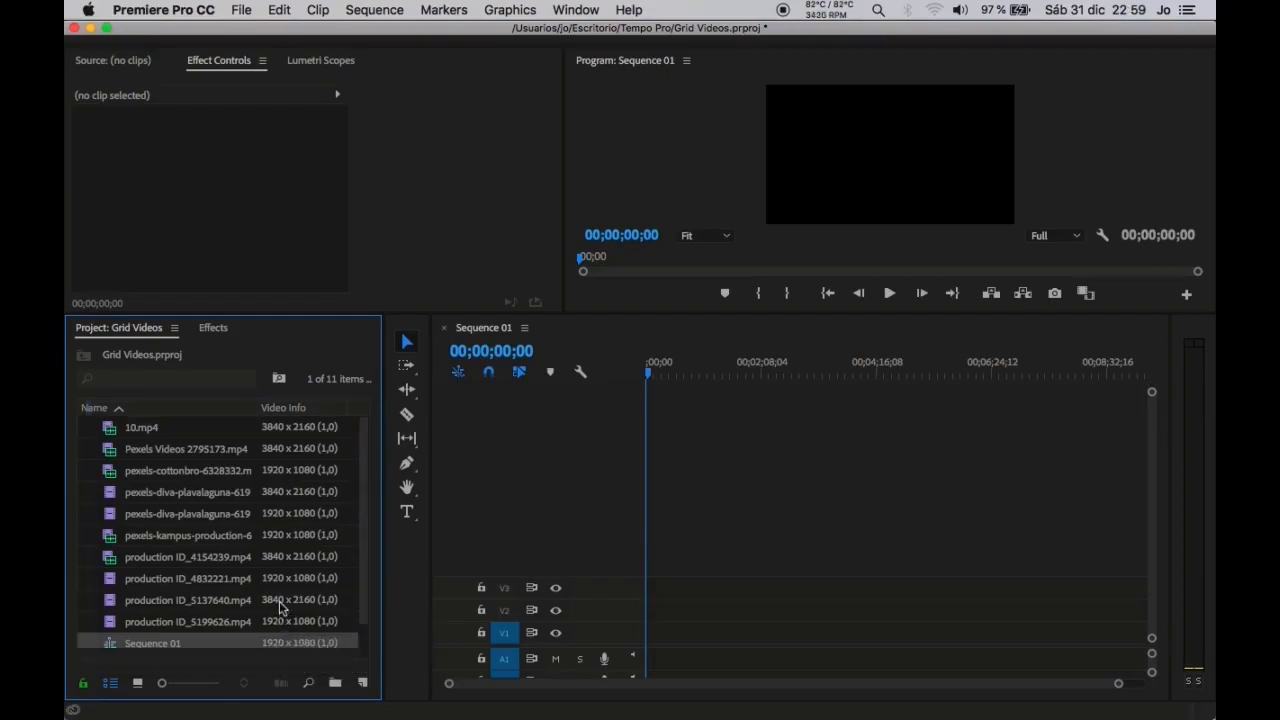
Add the nine selected clips to Sequence 01, keeping the sequence's existing settings.
drag(89, 622, 241, 451)
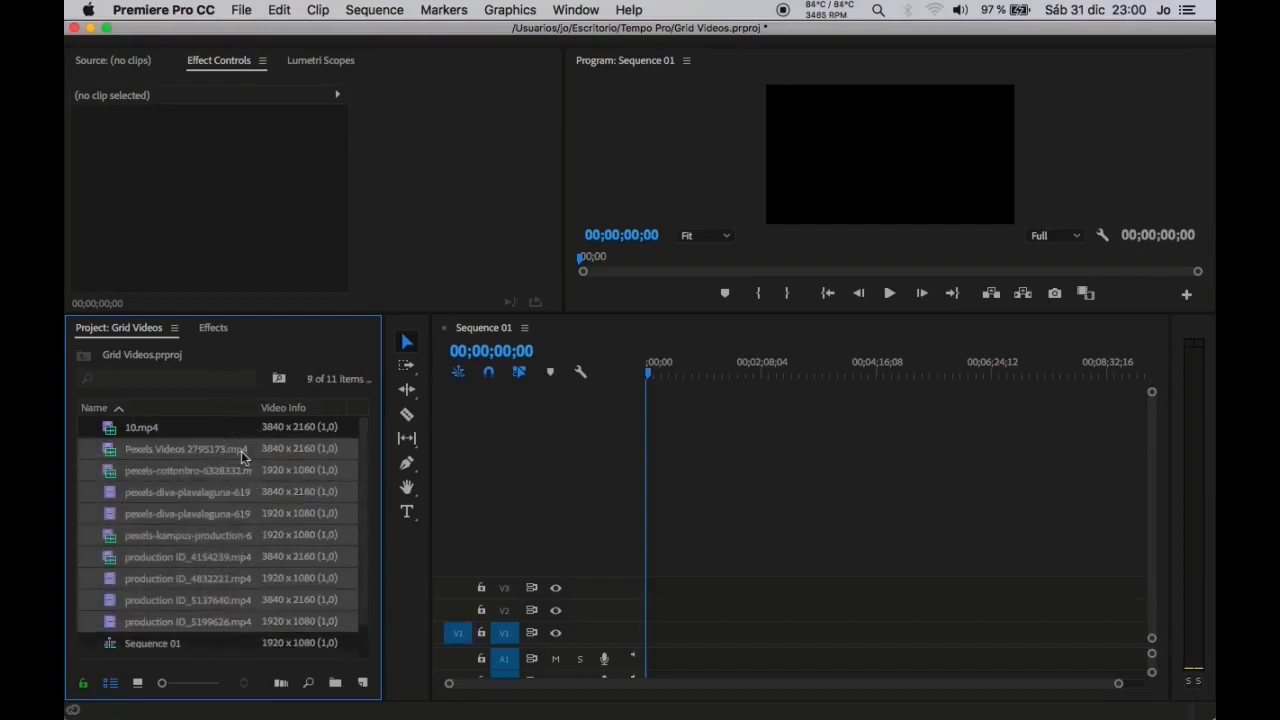
drag(241, 451, 662, 630)
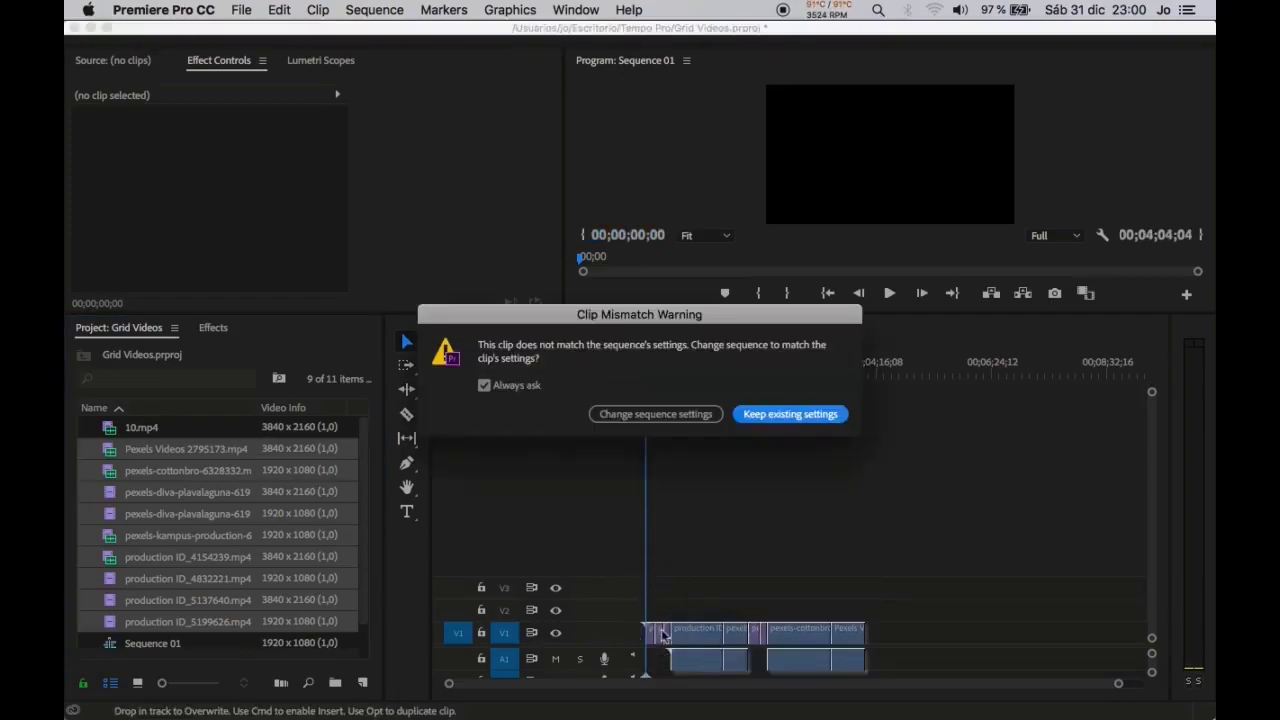
click(763, 418)
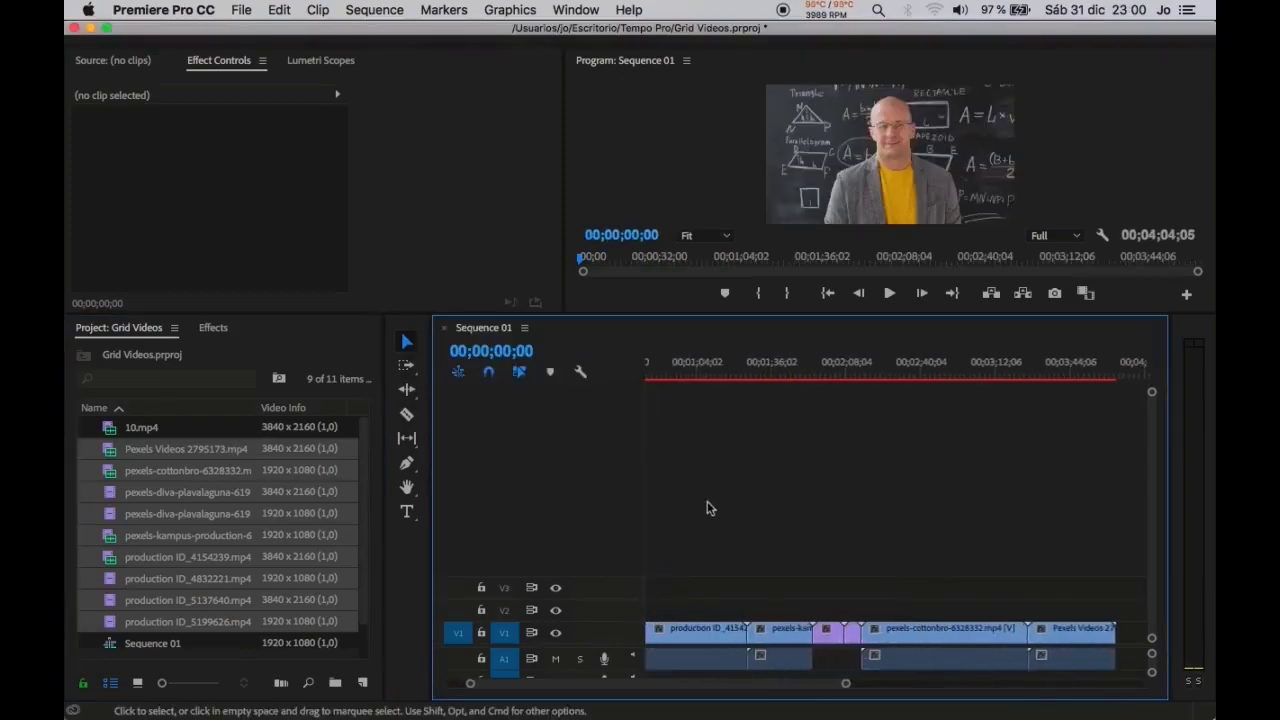
Zoom into the timeline and move production ID_5137640 up to track V2 at the start.
key(equal)
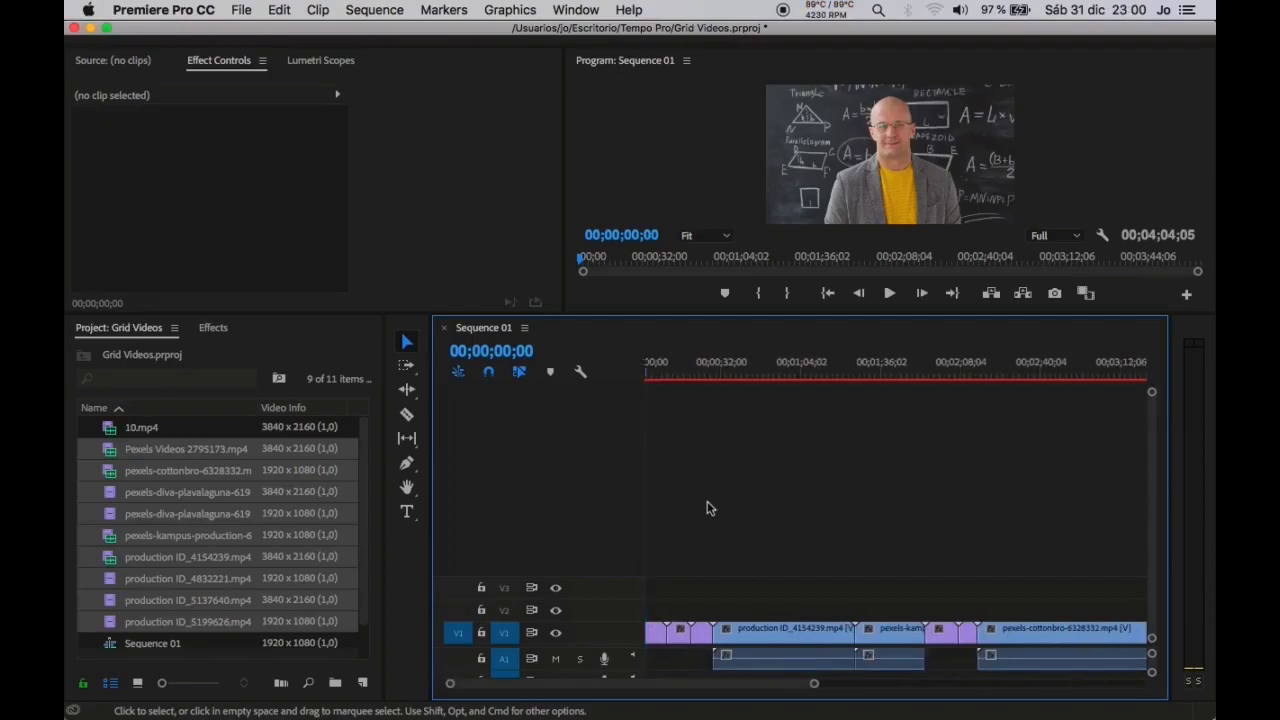
key(equal)
key(equal)
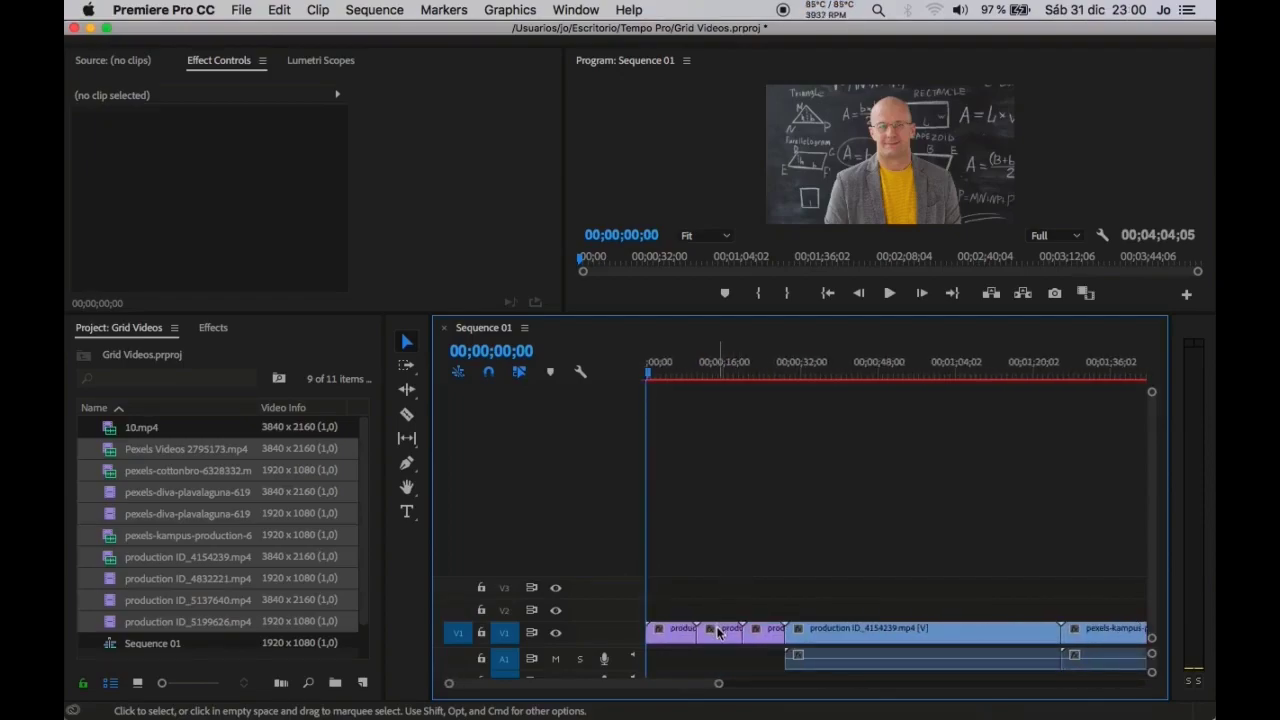
drag(718, 632, 667, 607)
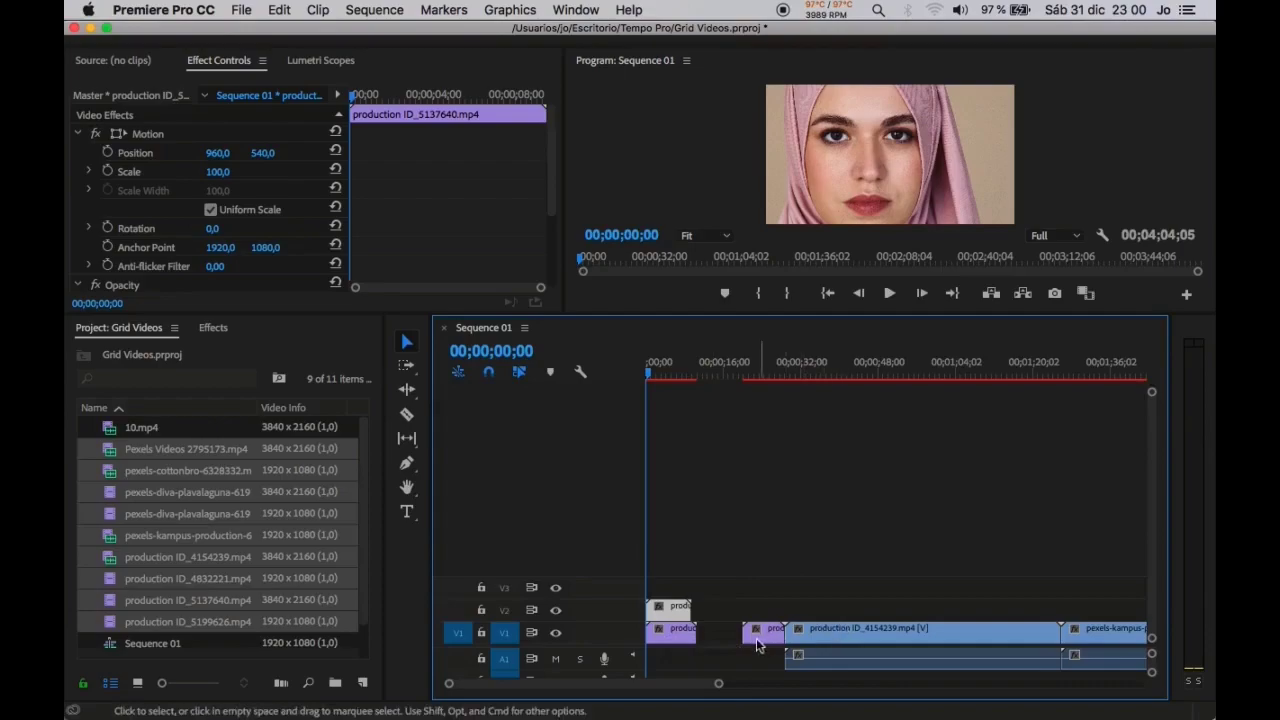
Stack production ID_4832221 on V3, and unlink ID_4154239, delete its audio, and place it on V4.
drag(759, 635, 661, 594)
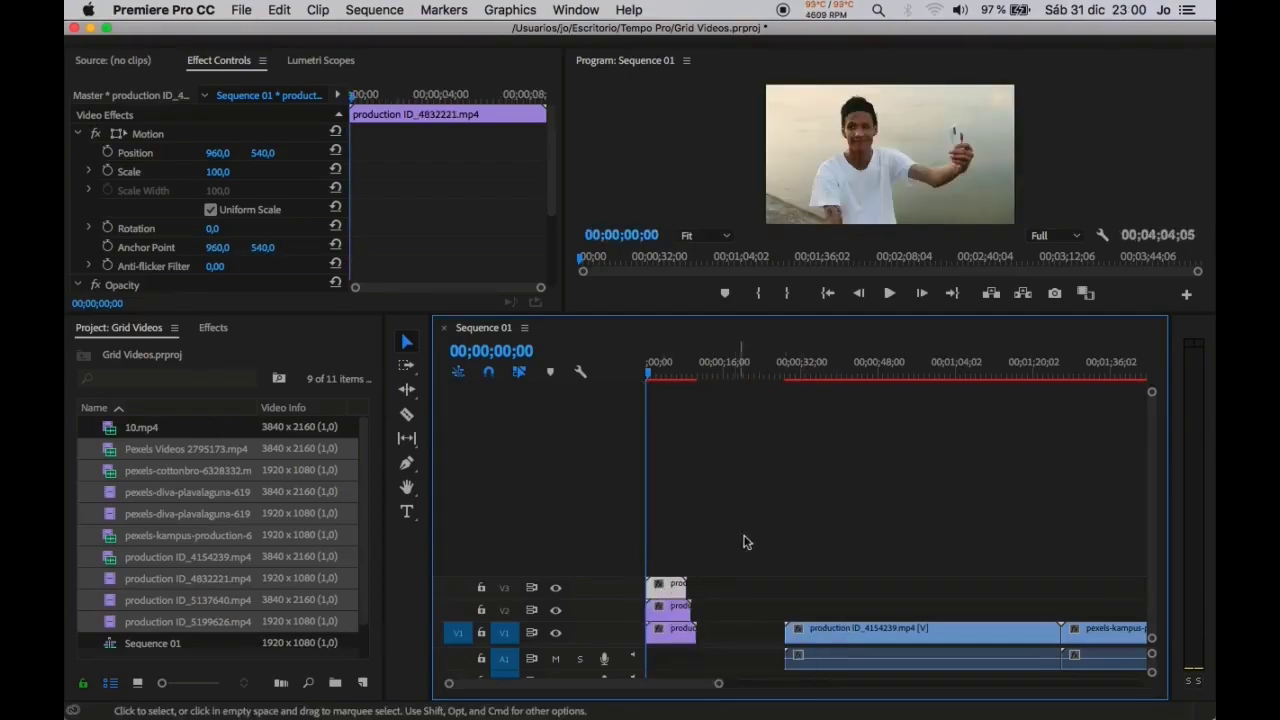
click(847, 628)
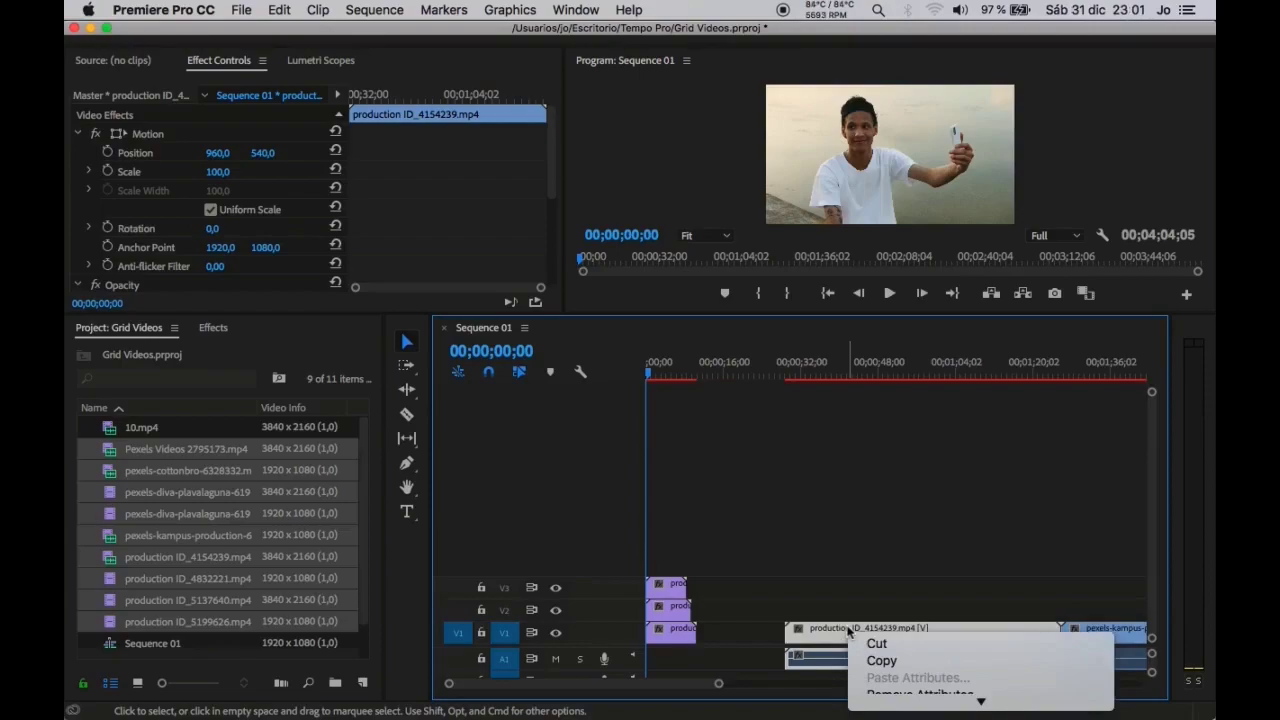
scroll(860, 640, down, 10)
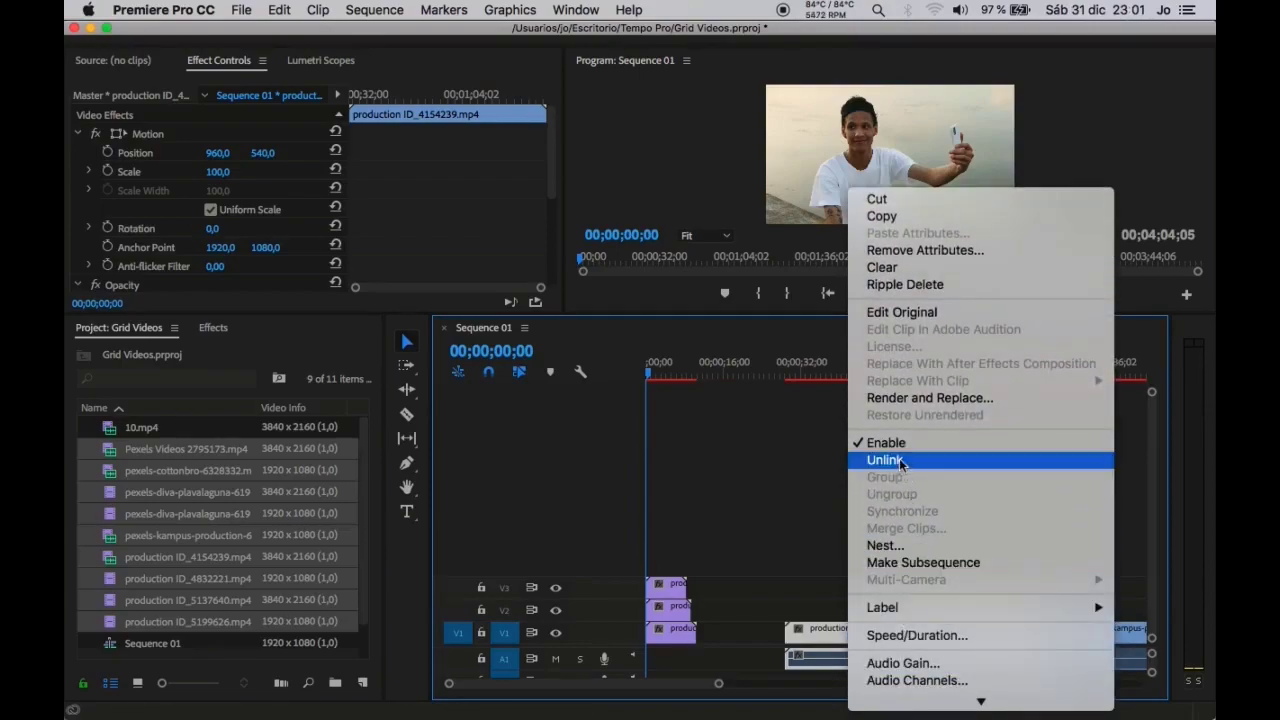
click(899, 460)
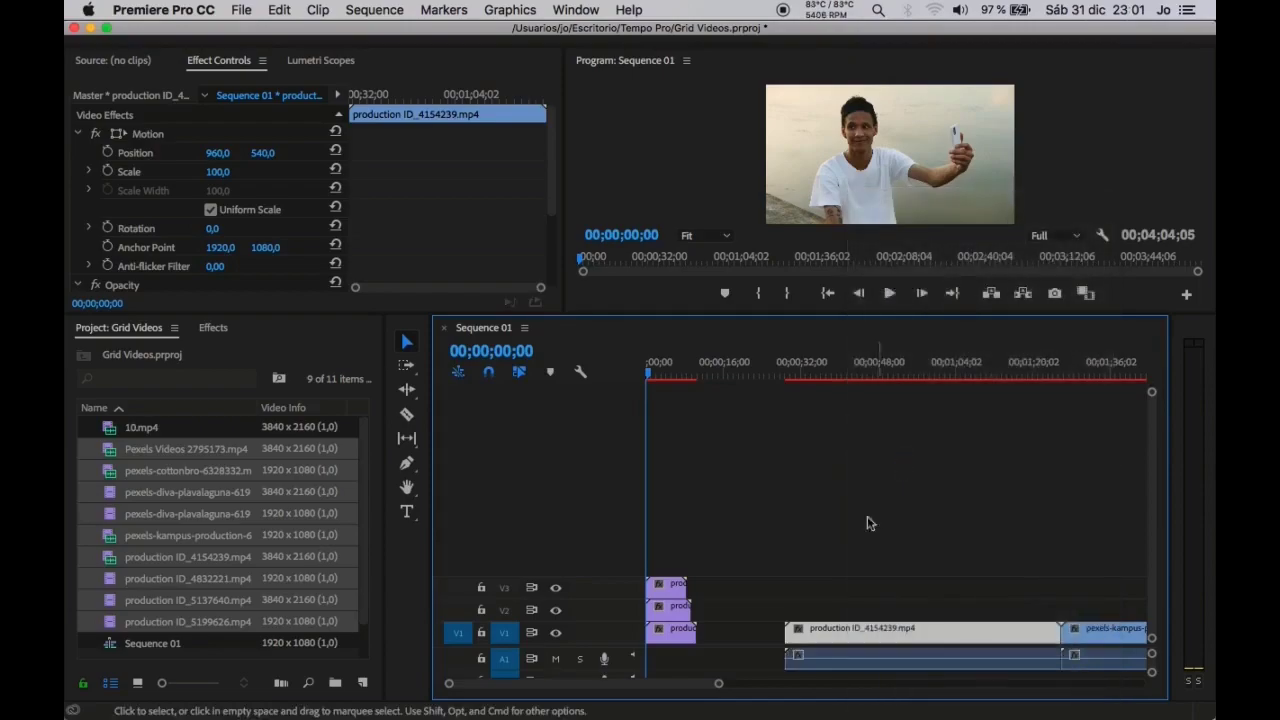
click(818, 666)
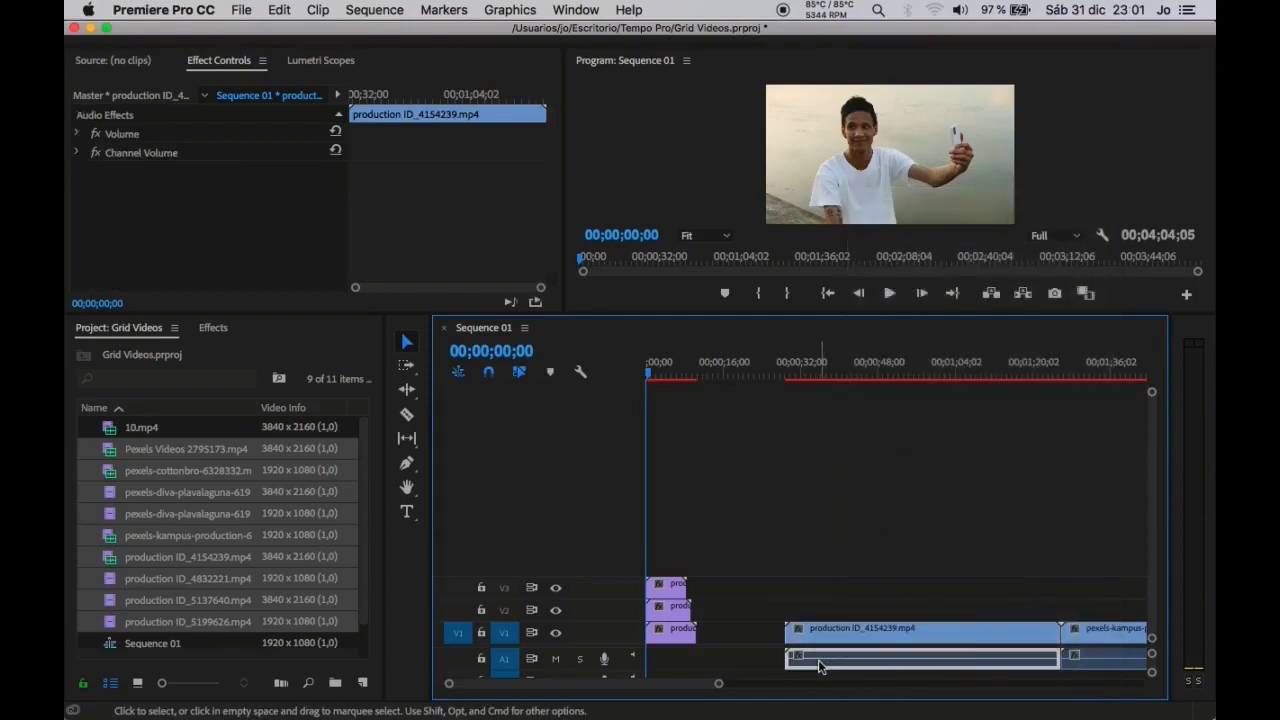
key(Delete)
mouse_move(818, 630)
mouse_down()
mouse_move(688, 543)
mouse_move(688, 560)
mouse_up()
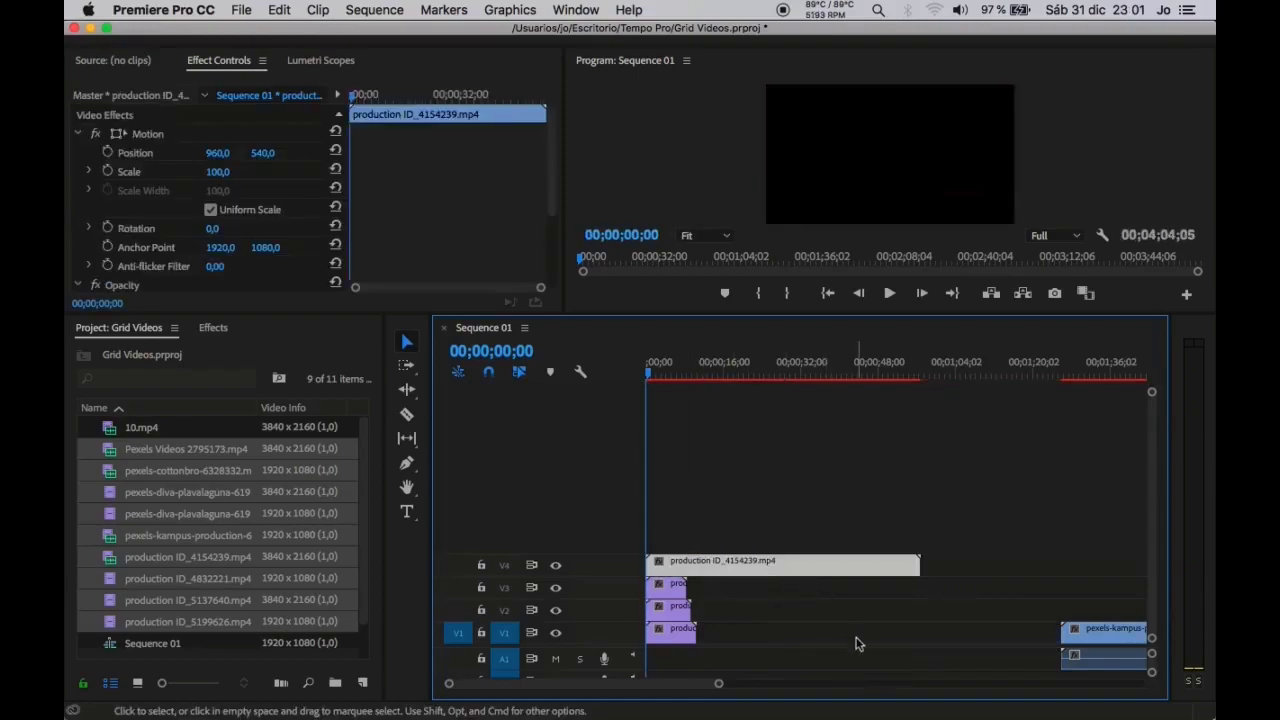
drag(1086, 630, 897, 632)
Unlink the kampus, diva, cottonbro and Pexels Videos clips and stack them on the upper tracks through V9.
right_click(897, 632)
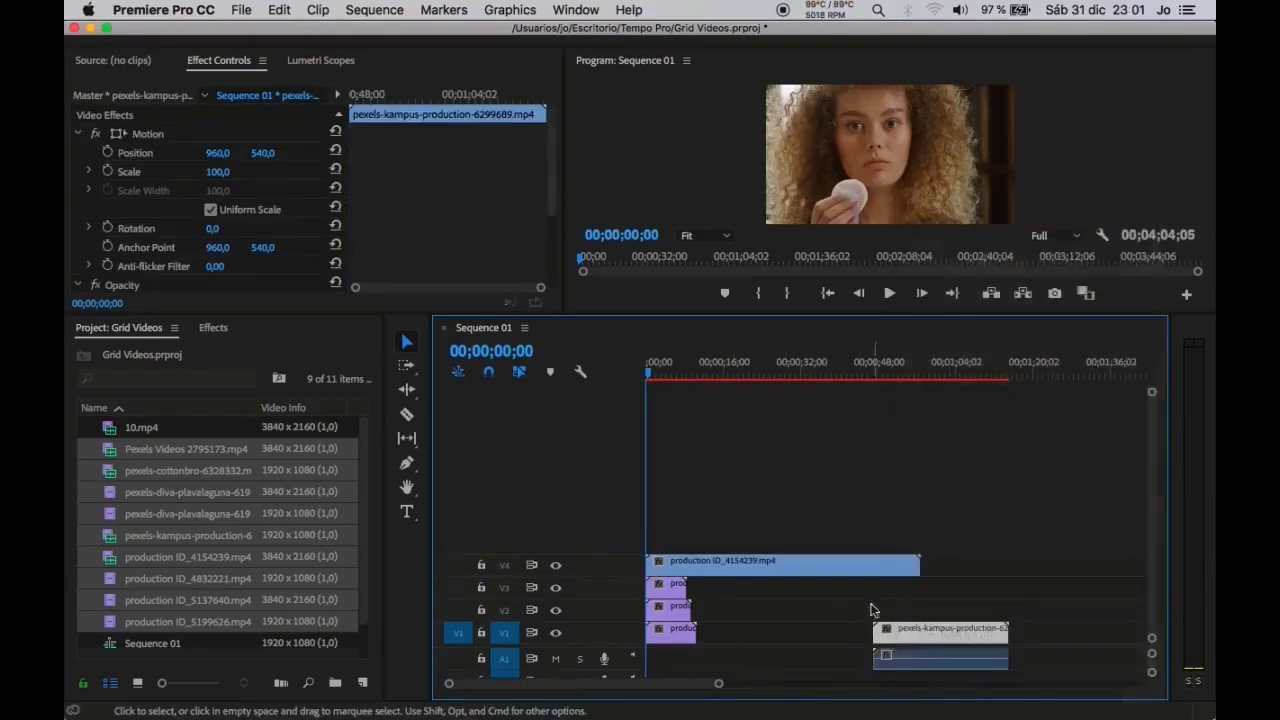
click(912, 630)
mouse_move(912, 630)
mouse_down()
mouse_move(787, 560)
mouse_move(800, 560)
mouse_up()
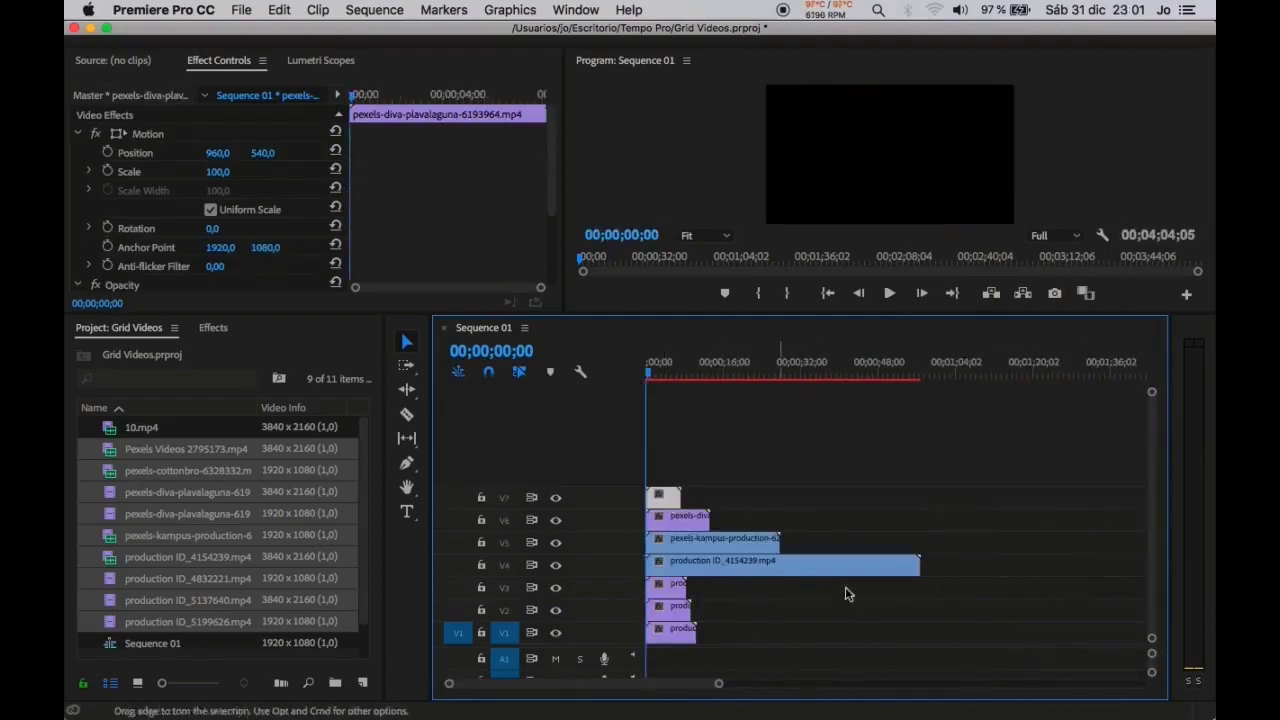
scroll(846, 594, right, 2)
right_click(885, 630)
click(938, 461)
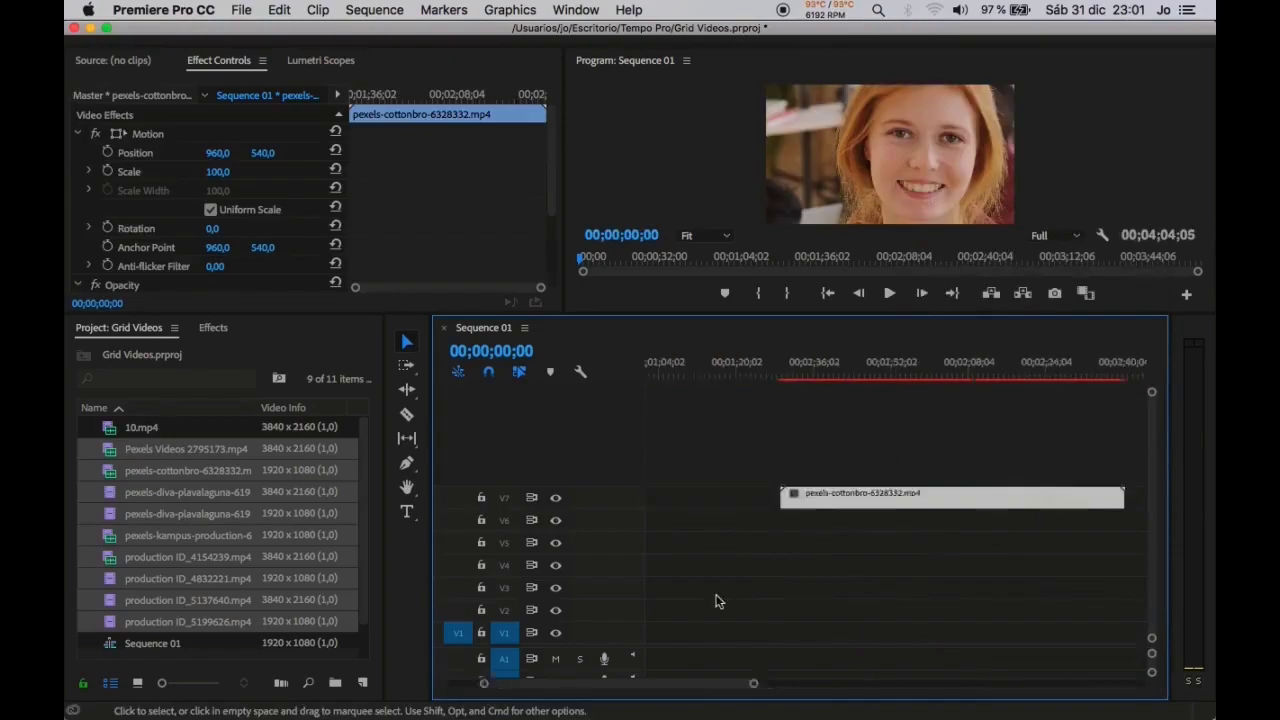
drag(900, 630, 1028, 486)
scroll(896, 624, right, 5)
right_click(888, 632)
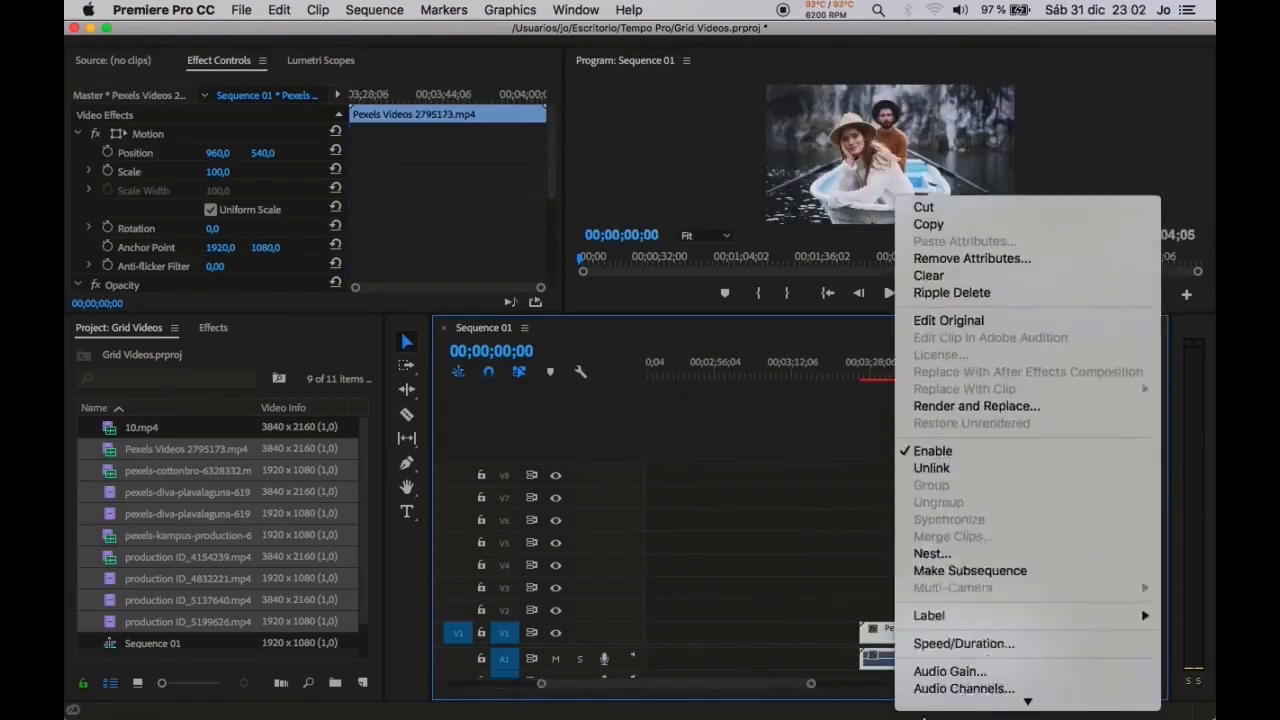
click(930, 466)
drag(872, 632, 730, 525)
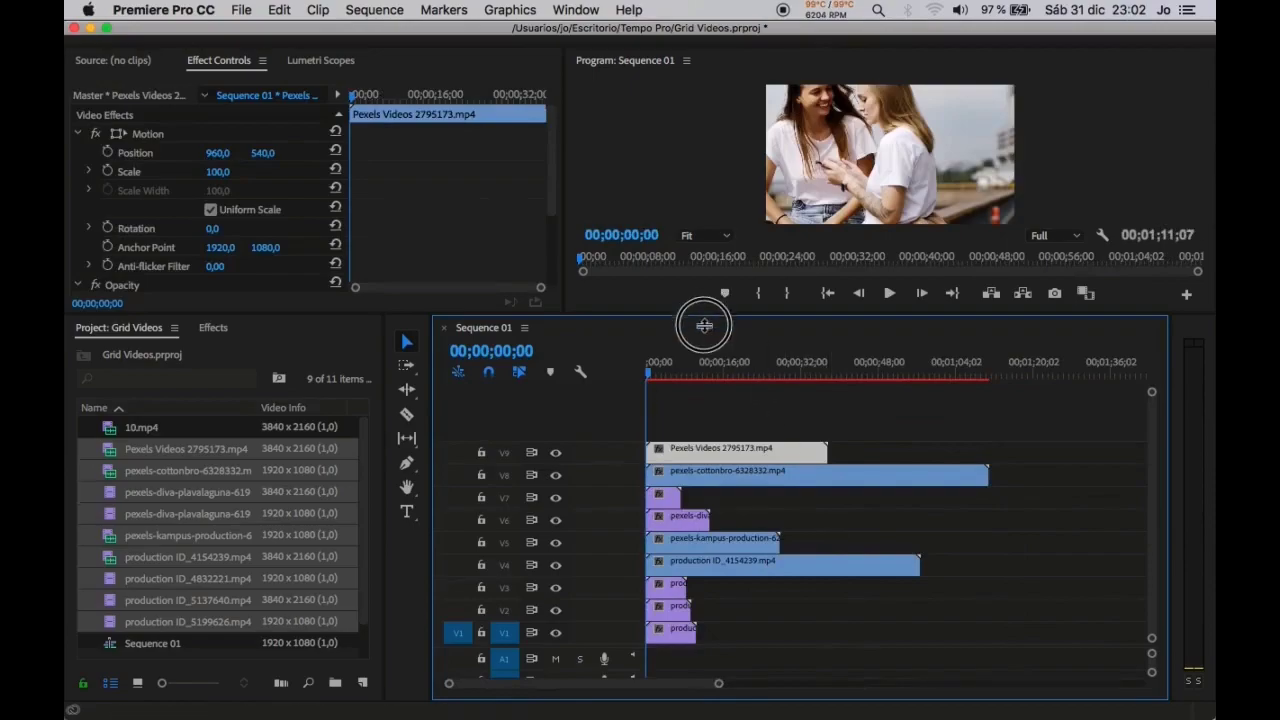
Enlarge the preview and track area, zoom the timeline, and put the playhead at 00;00;01;08.
drag(704, 316, 703, 343)
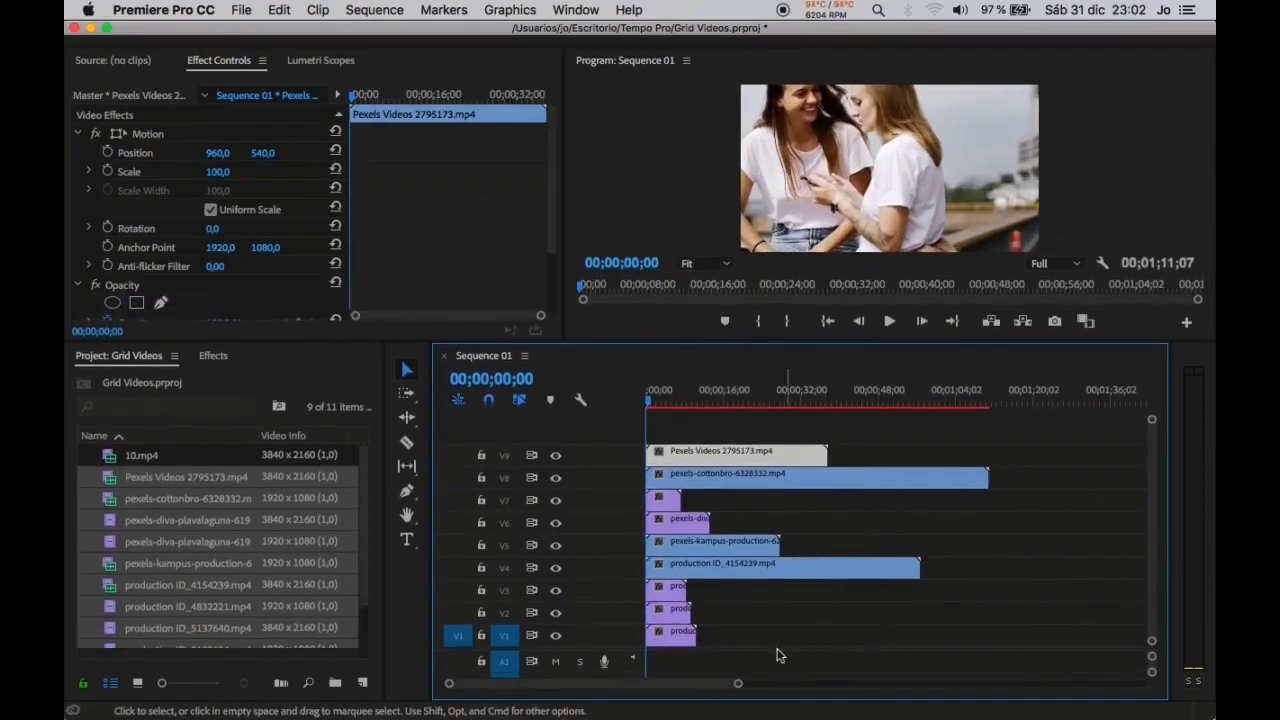
click(620, 659)
drag(620, 659, 617, 676)
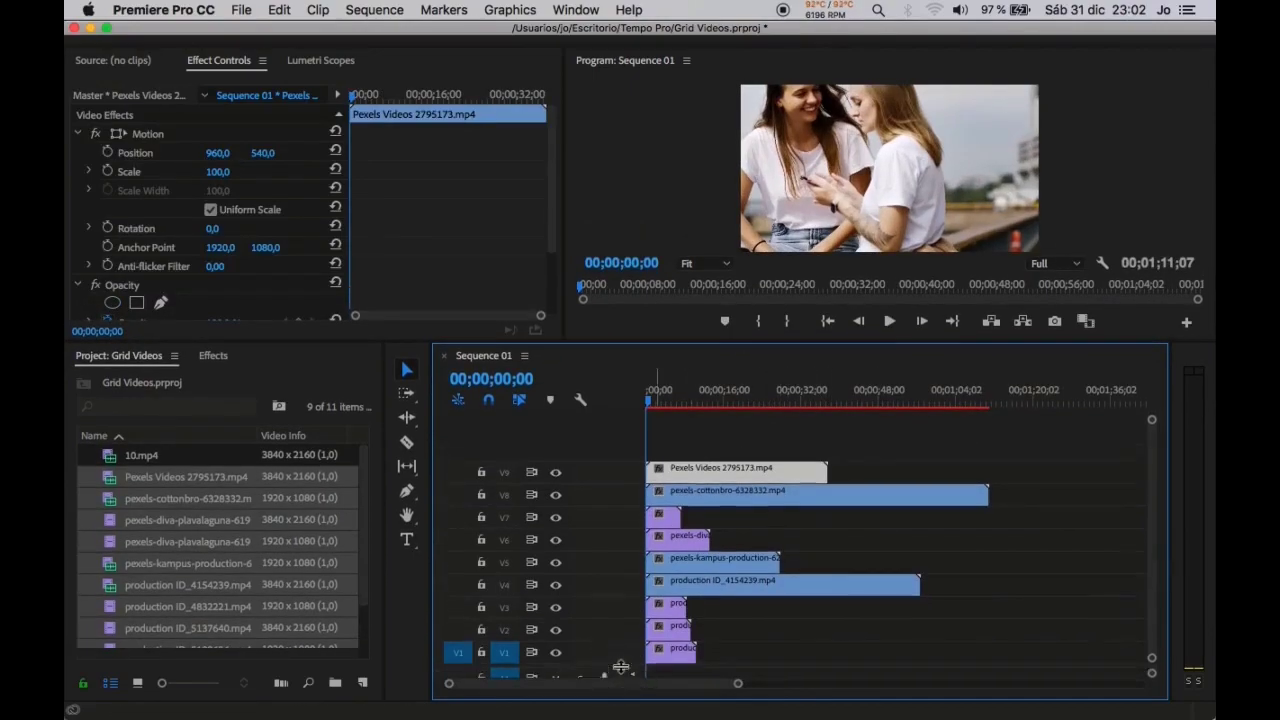
drag(728, 343, 726, 360)
key(=)
key(=)
key(=)
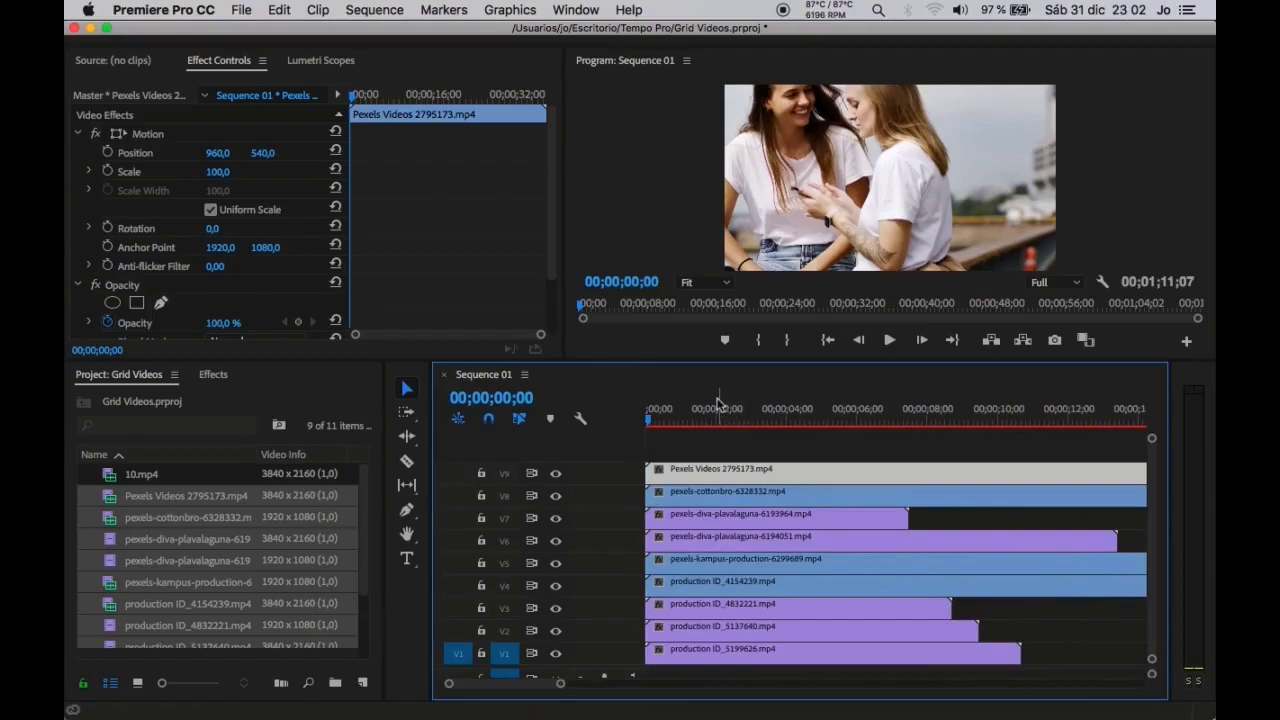
click(694, 418)
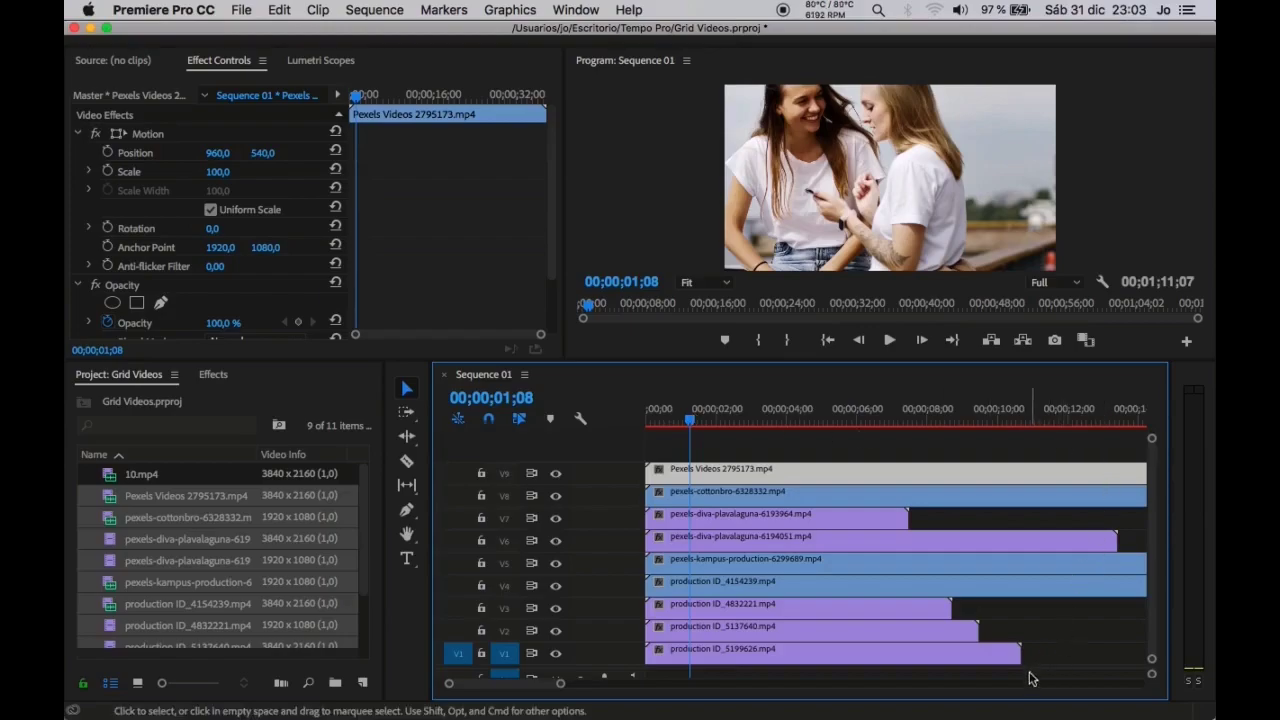
Apply Scale to Frame Size to all nine stacked clips at once, then deselect them.
drag(1030, 678, 716, 448)
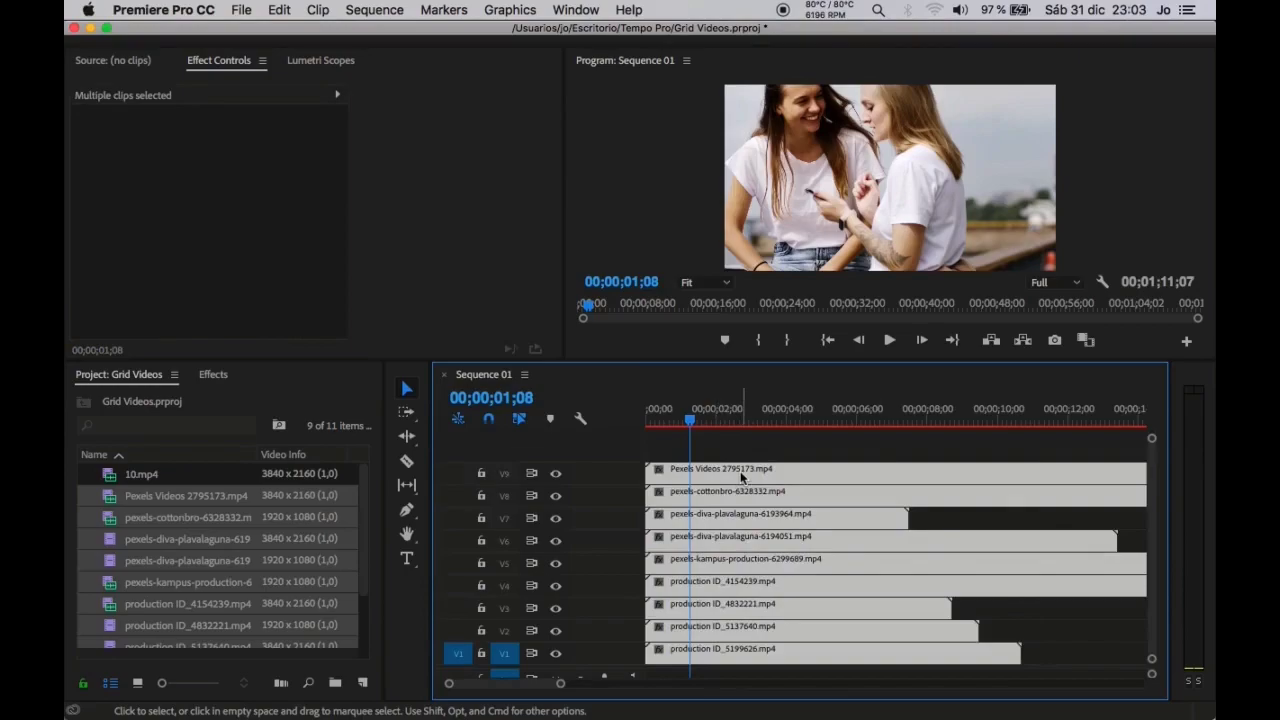
right_click(741, 478)
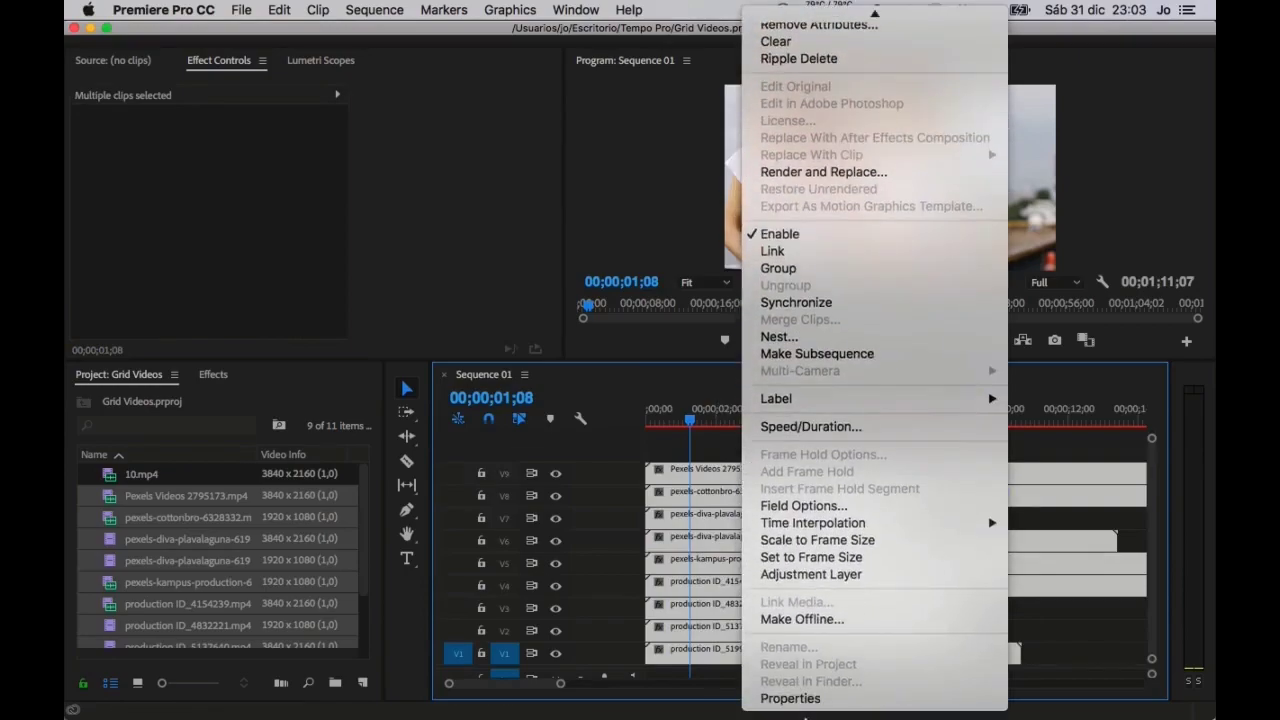
click(815, 543)
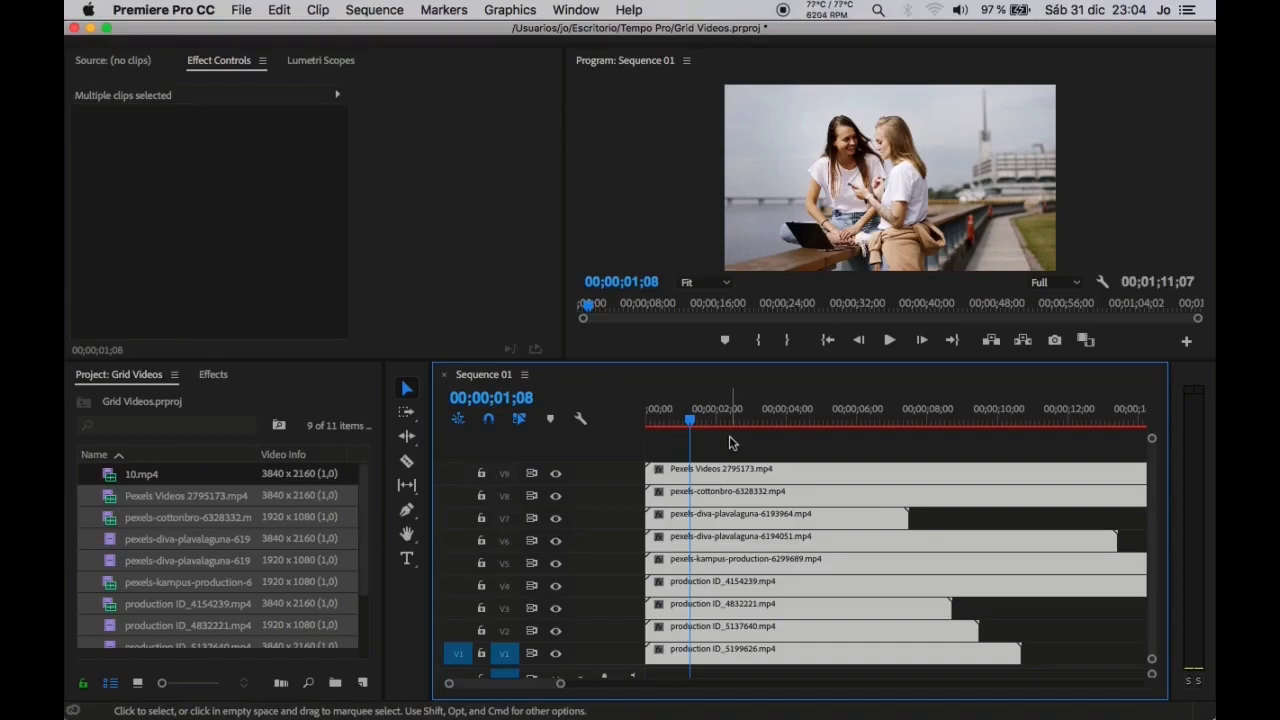
click(730, 443)
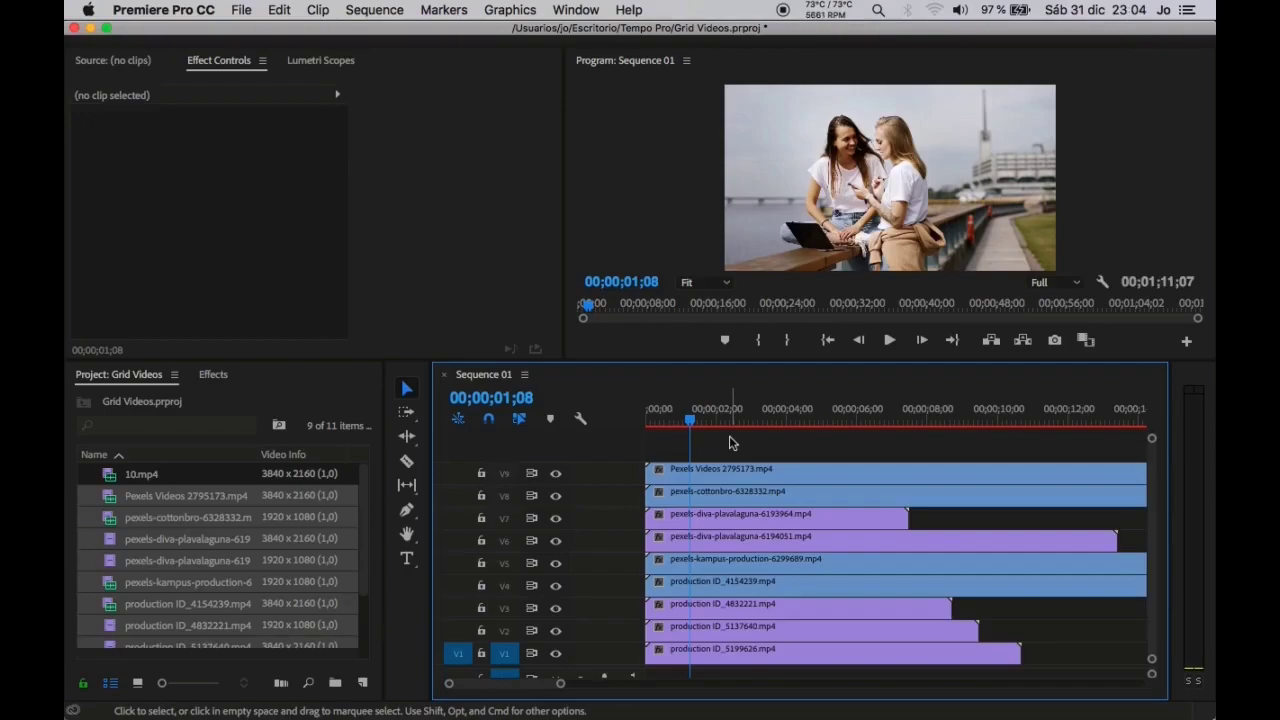
Razor-cut each clip from V9 down to V1 at about 00;00;08;00, then return to Selection.
click(407, 461)
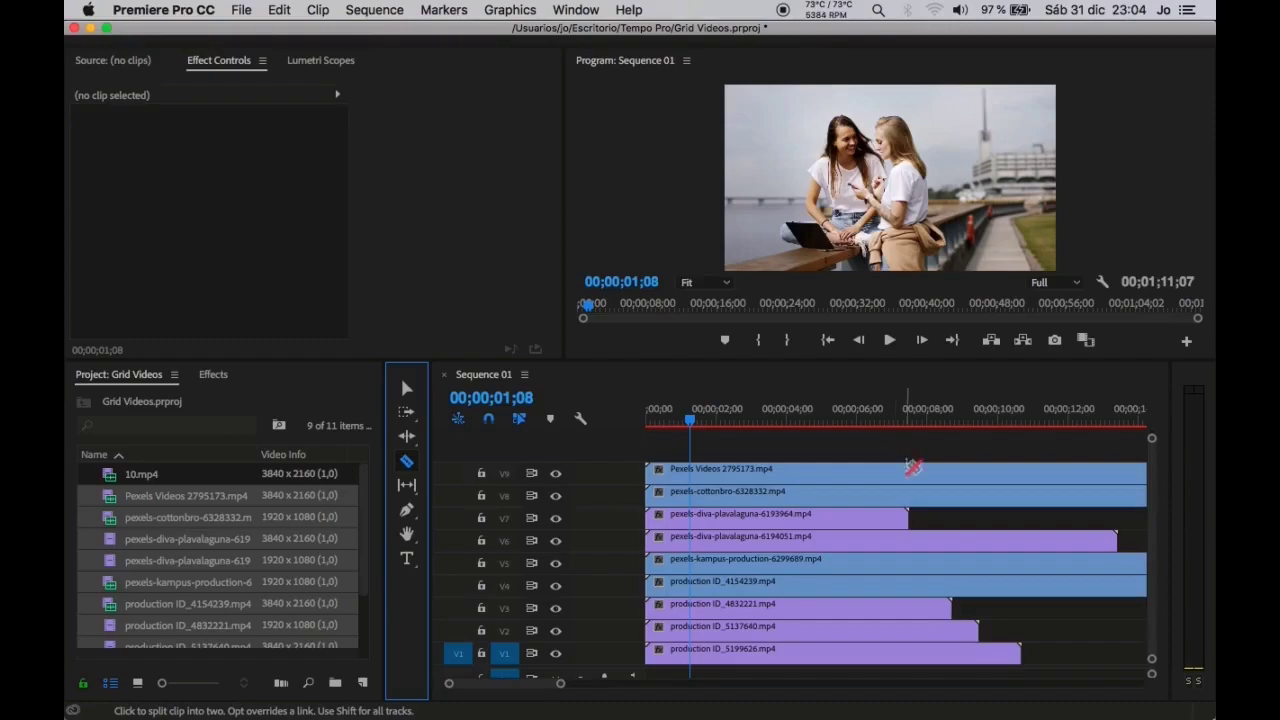
click(910, 516)
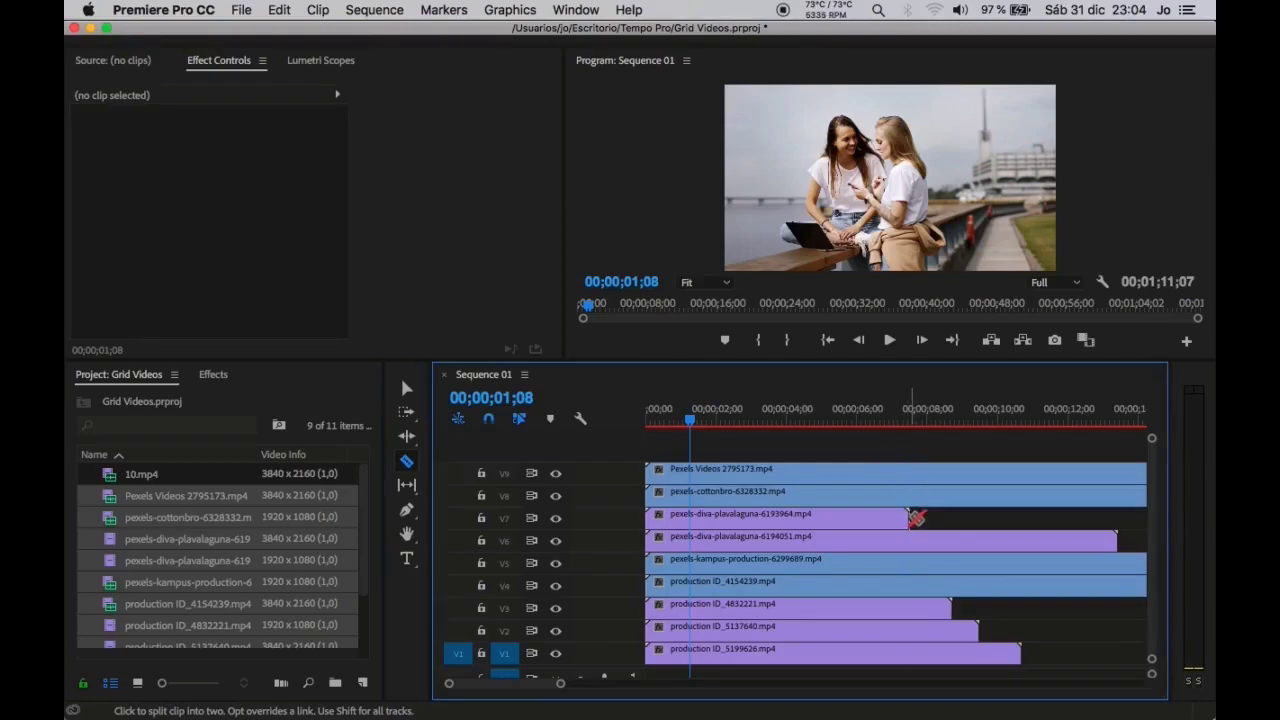
click(909, 491)
click(909, 469)
click(910, 537)
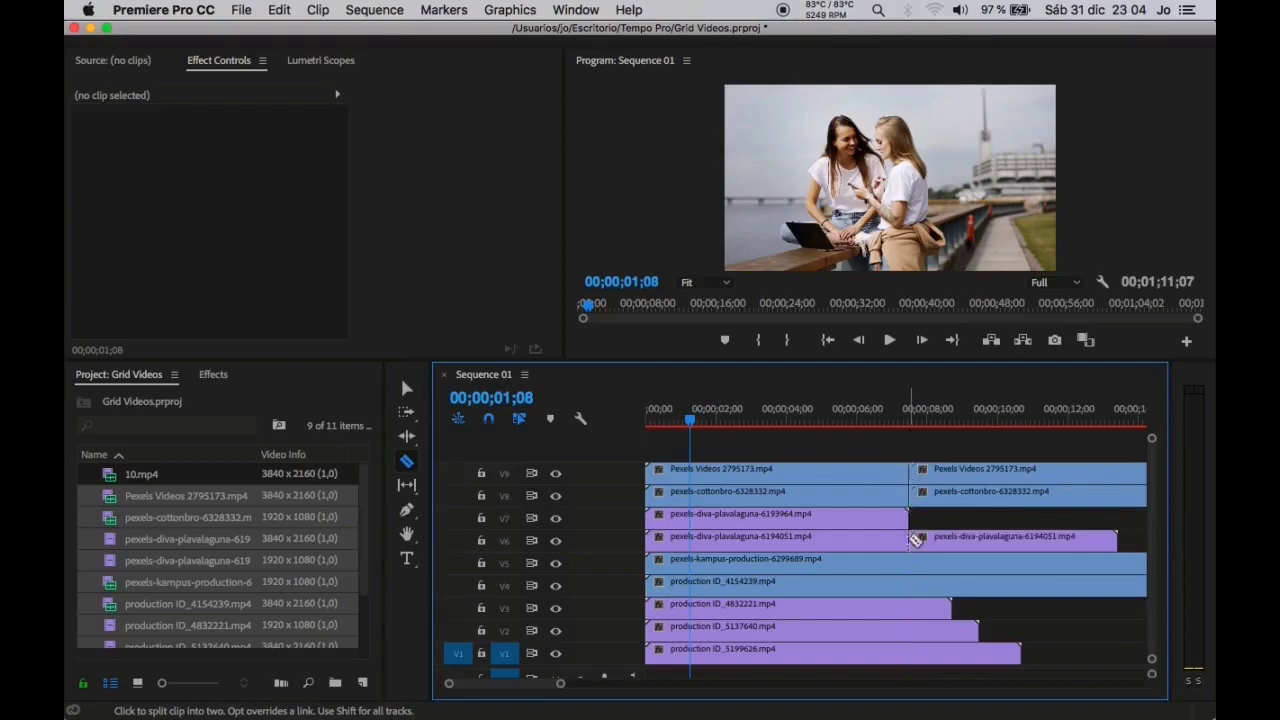
click(910, 559)
click(910, 581)
click(910, 604)
click(911, 627)
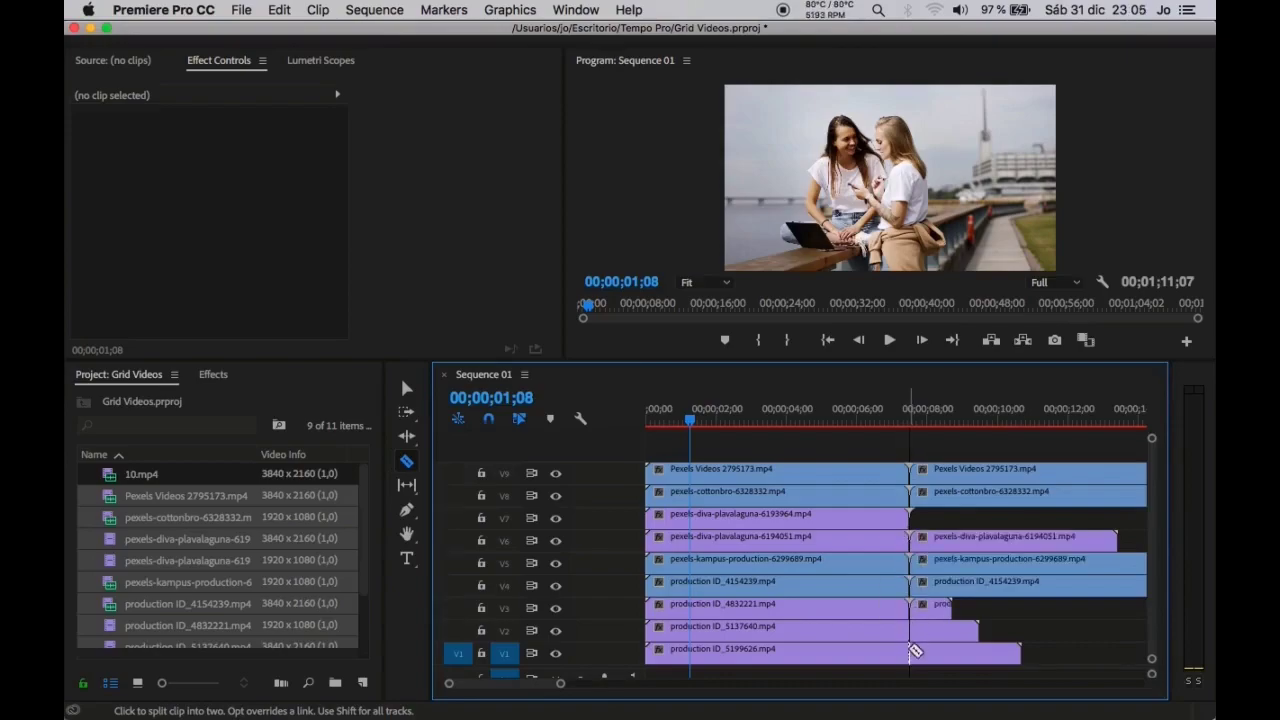
click(911, 650)
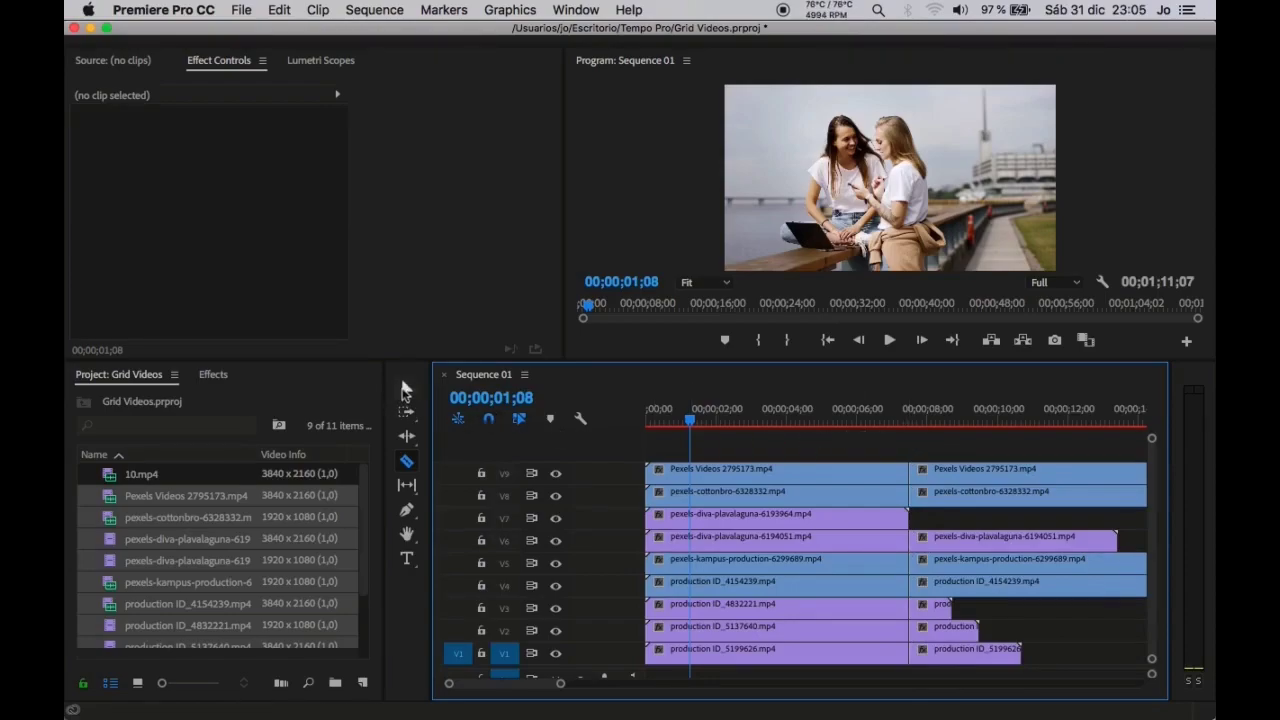
click(406, 390)
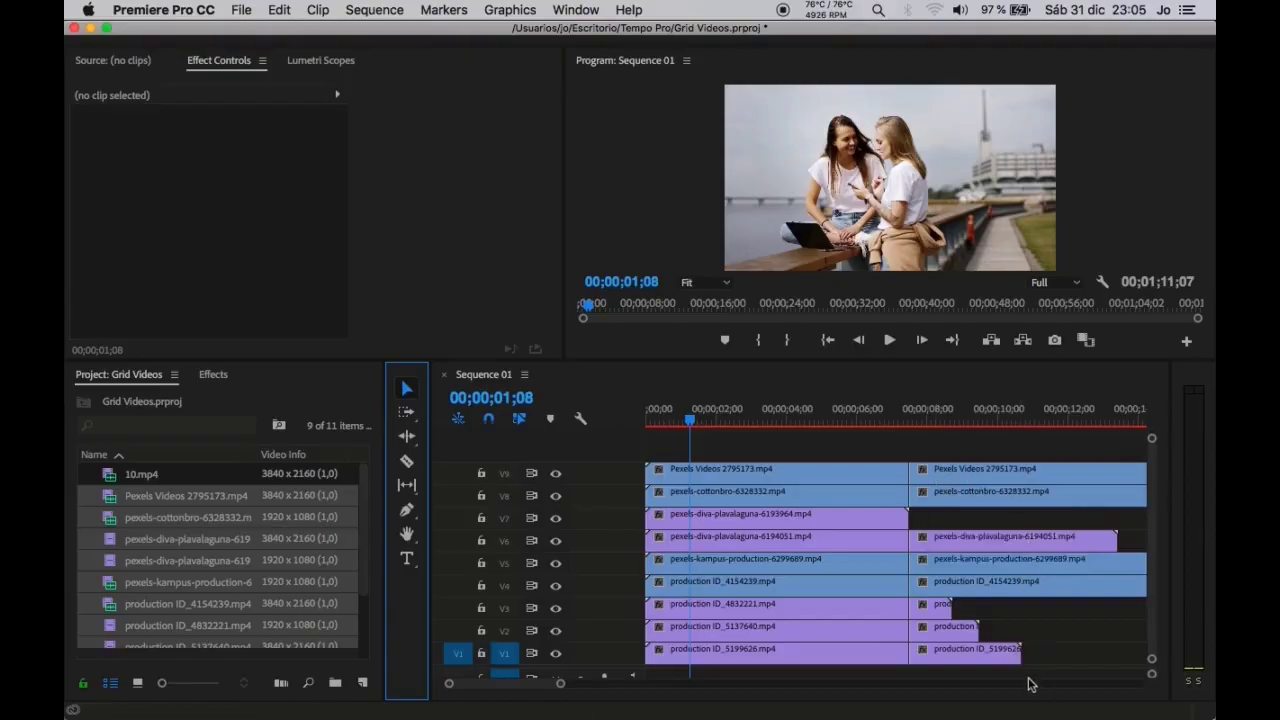
Delete all clip pieces after the cut so the sequence ends at 00;00;07;15.
drag(1029, 678, 925, 444)
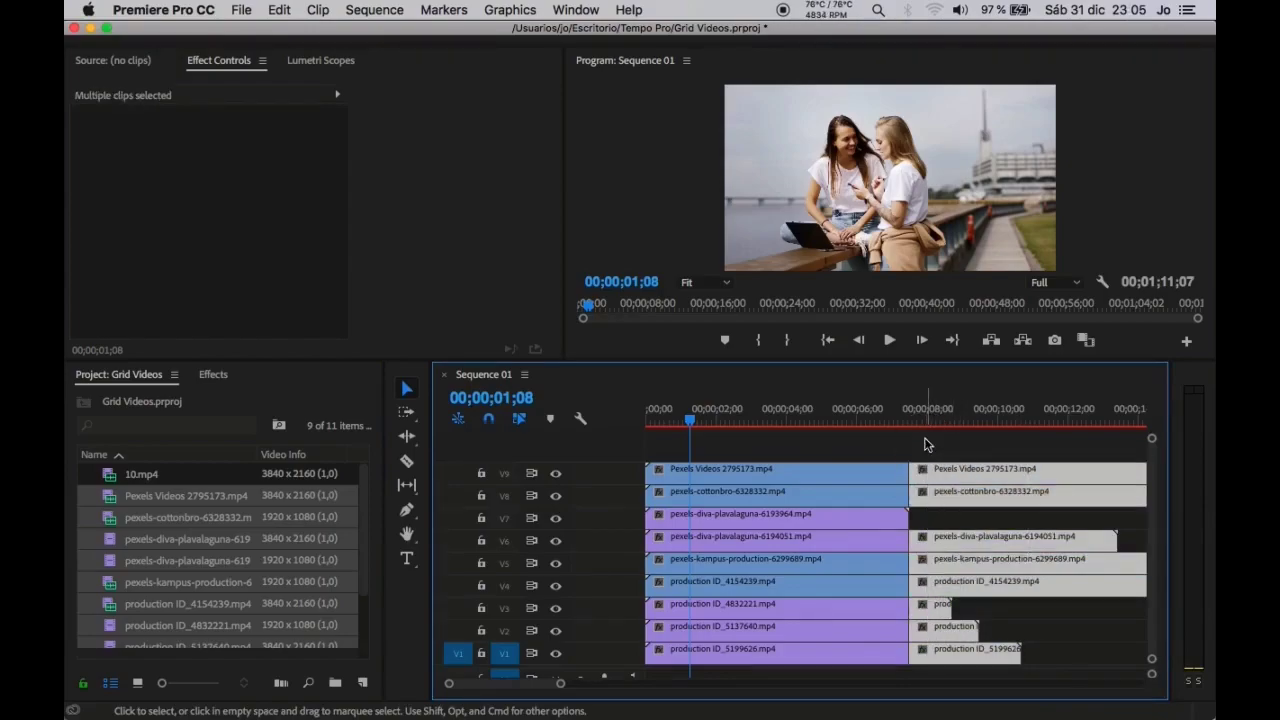
key(Delete)
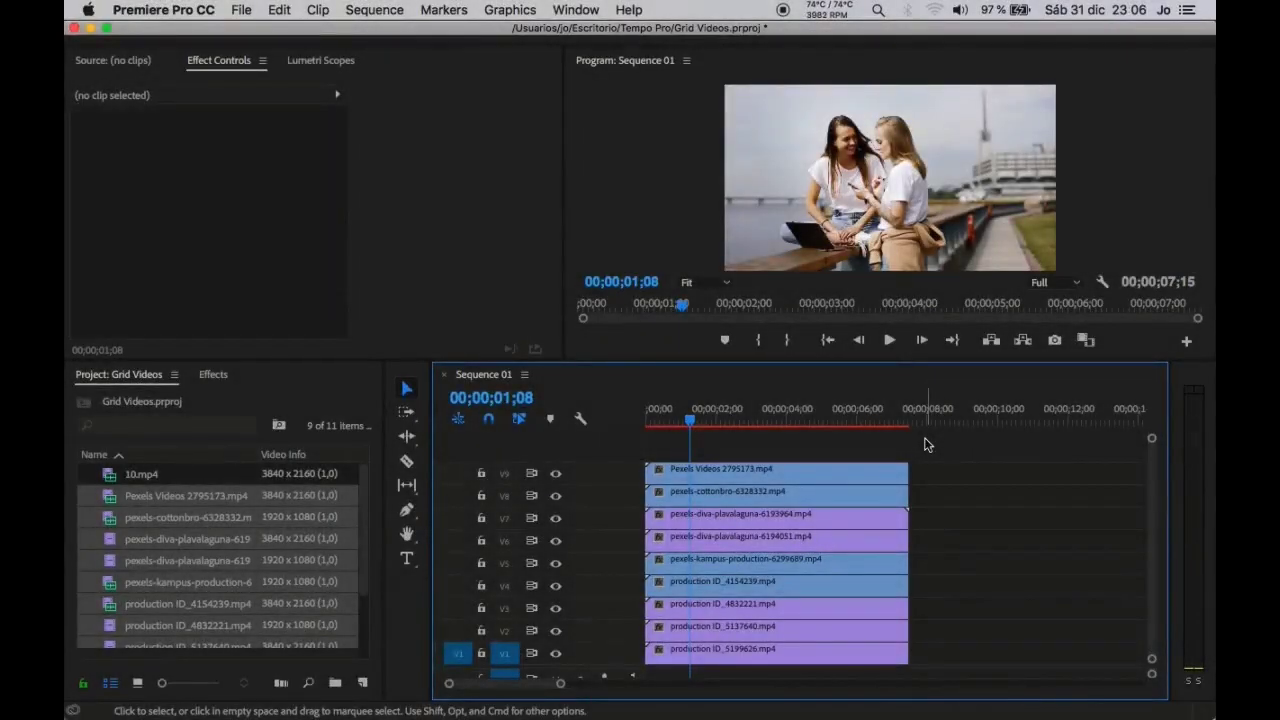
Set the V9 clip Pexels Videos 2795173.mp4 to Scale 33.3 in Effect Controls.
click(771, 470)
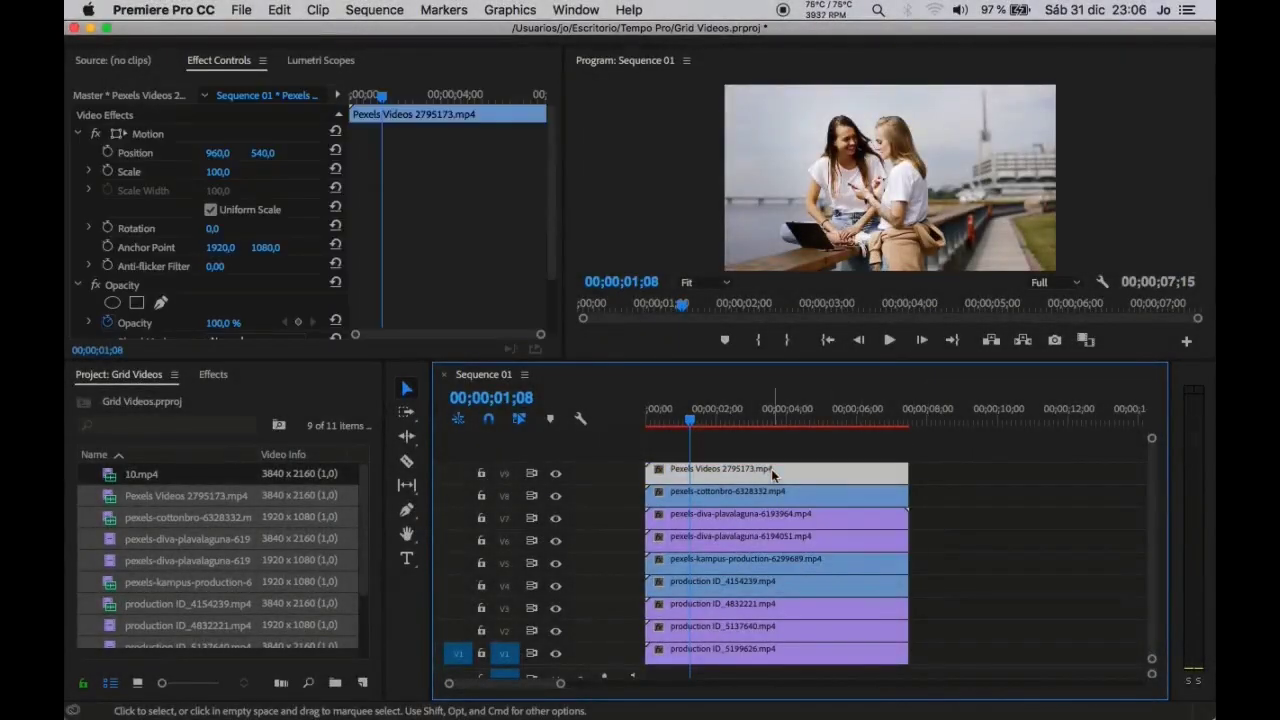
click(279, 78)
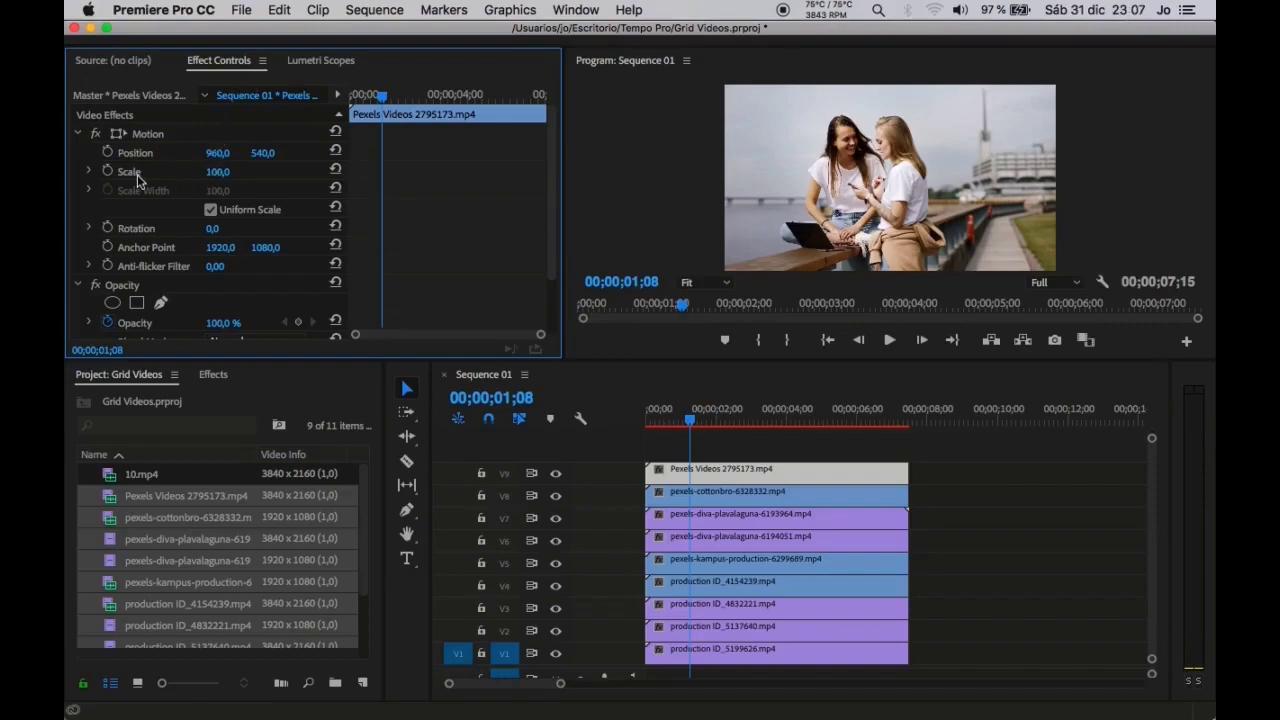
click(217, 172)
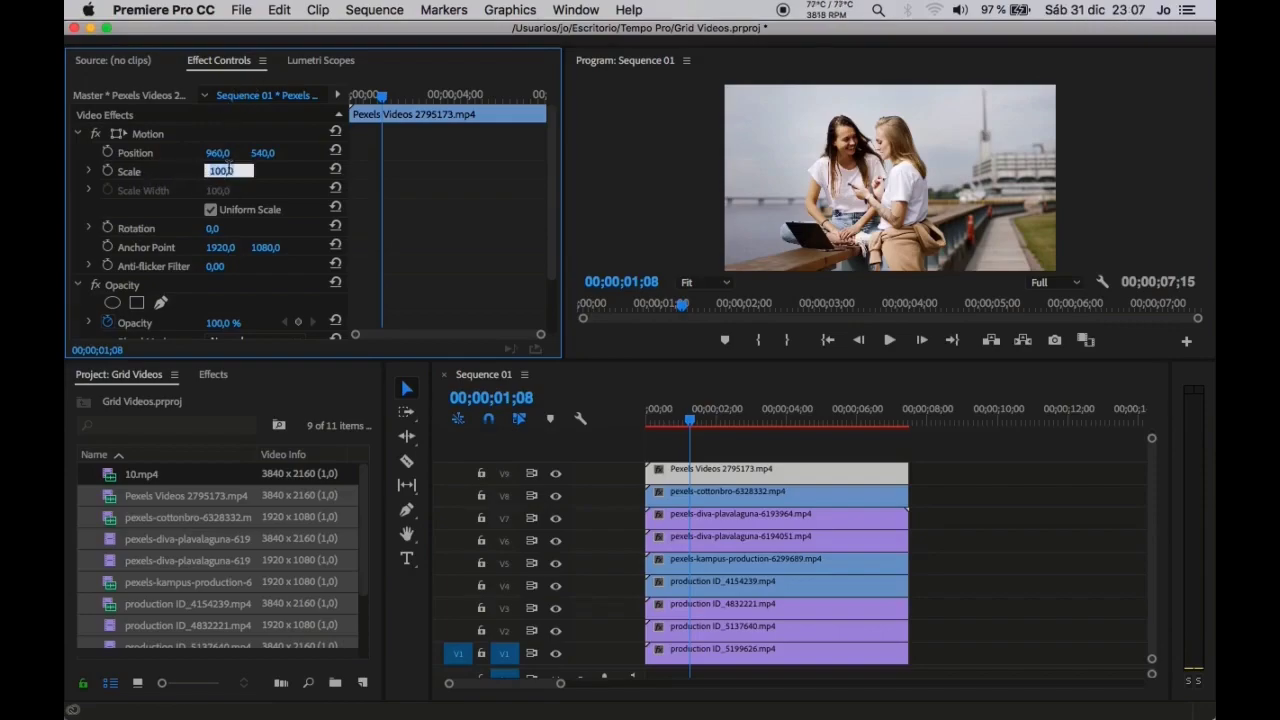
text(33)
text(,3)
key(Return)
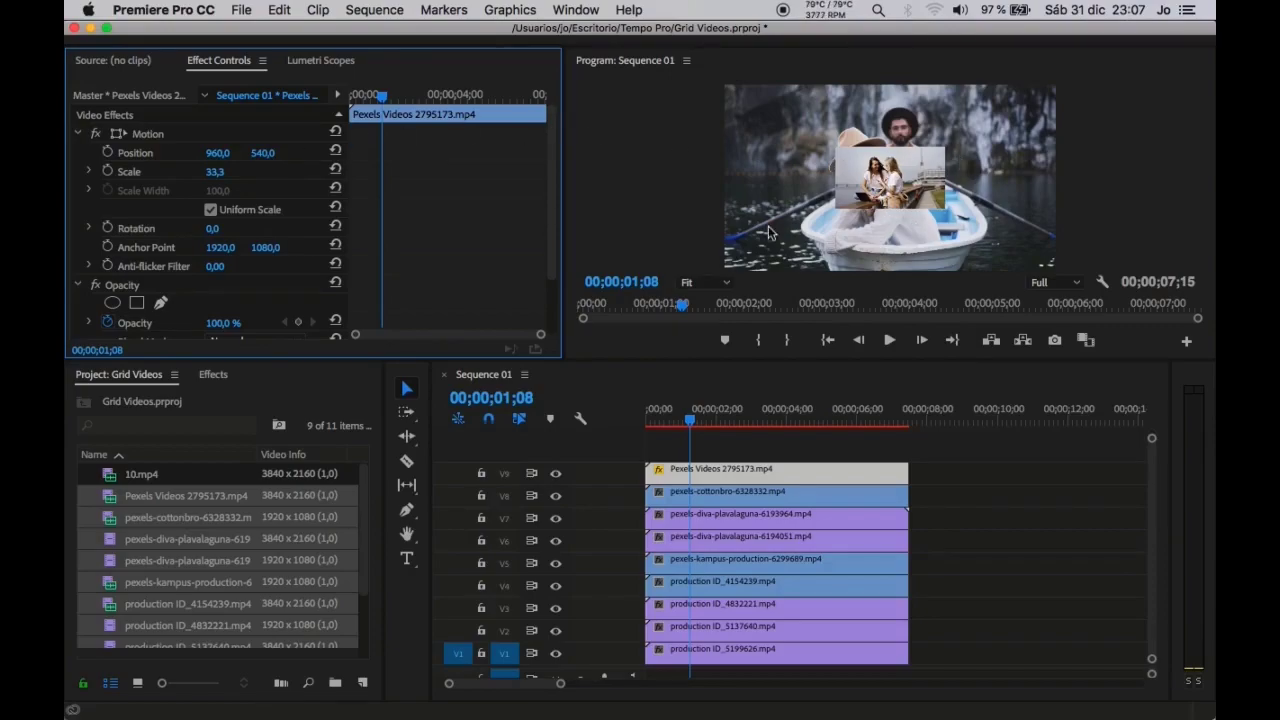
Copy that clip's Motion settings and select all nine clips in the timeline.
click(237, 133)
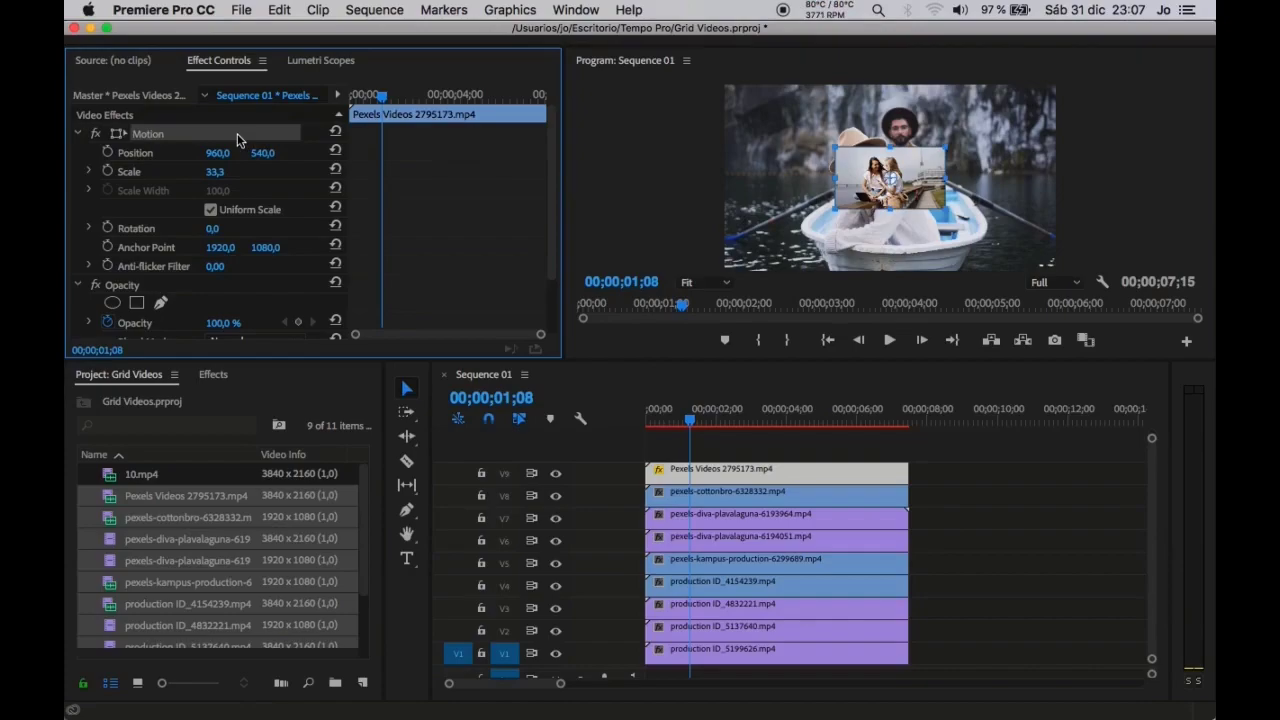
key(ctrl+c)
drag(906, 670, 706, 442)
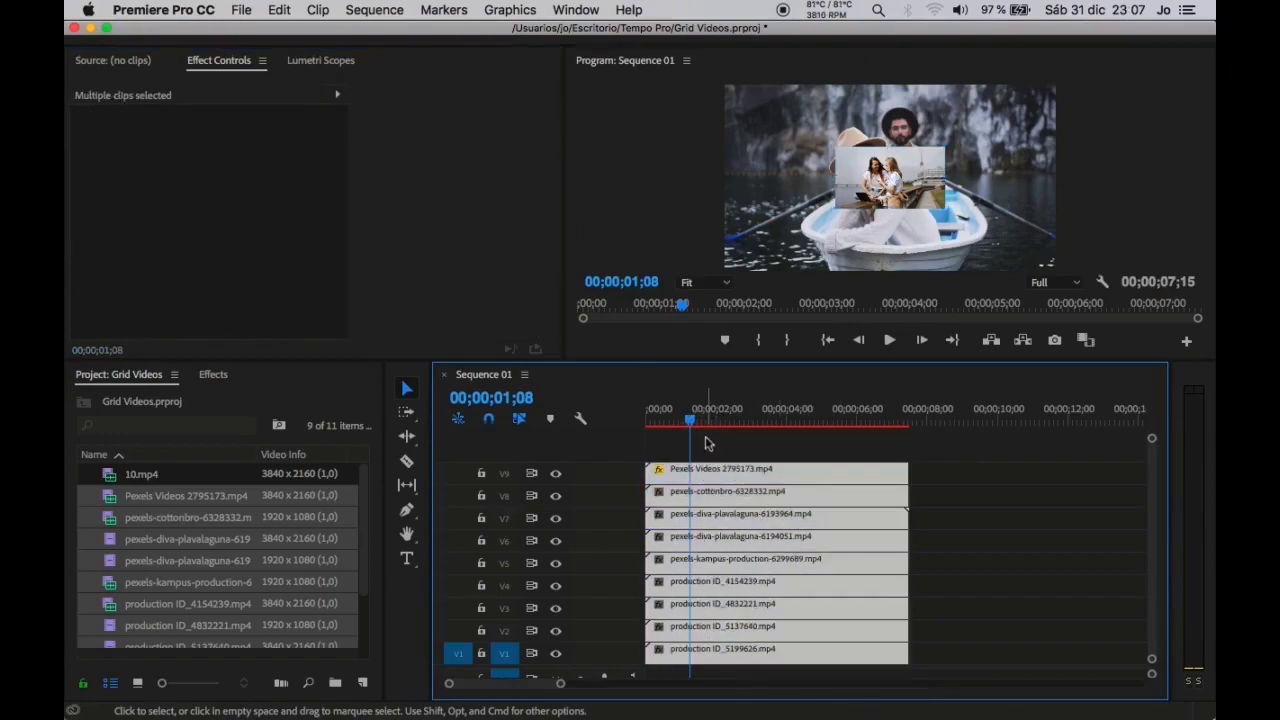
Paste the 33.3 Motion settings onto all nine clips, then reselect the top Pexels Videos clip.
key(ctrl+v)
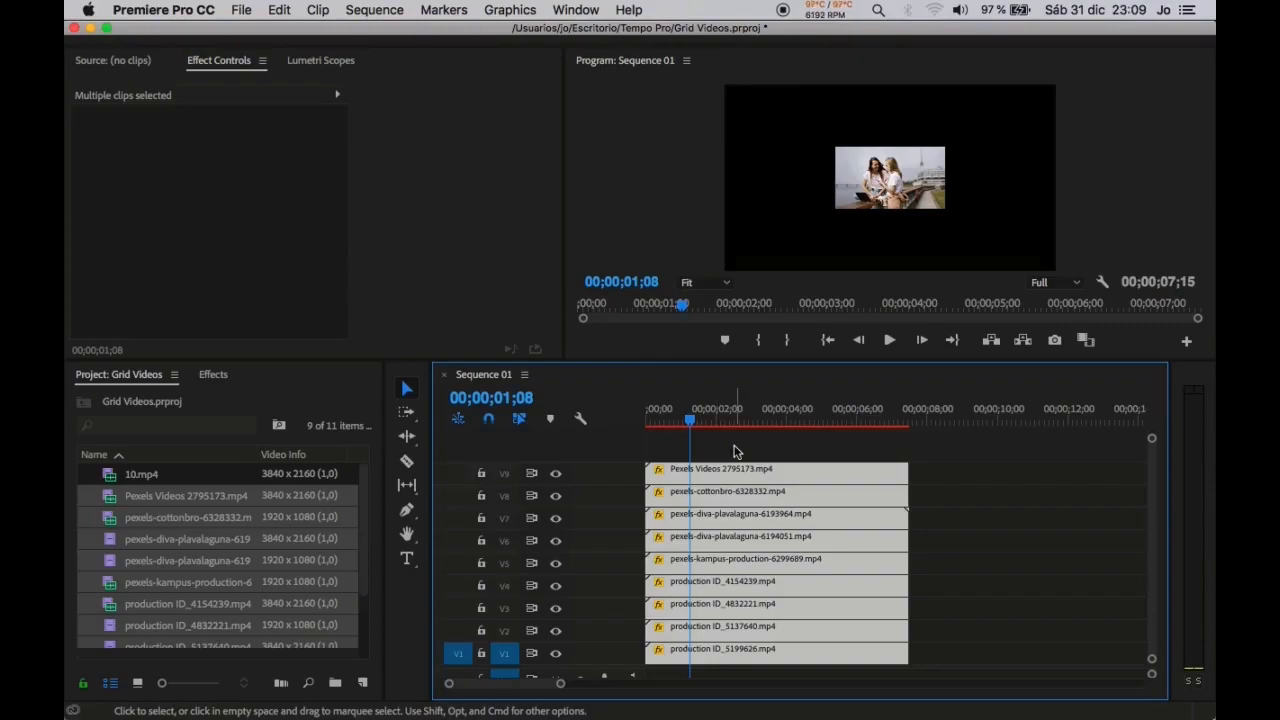
click(737, 451)
click(724, 476)
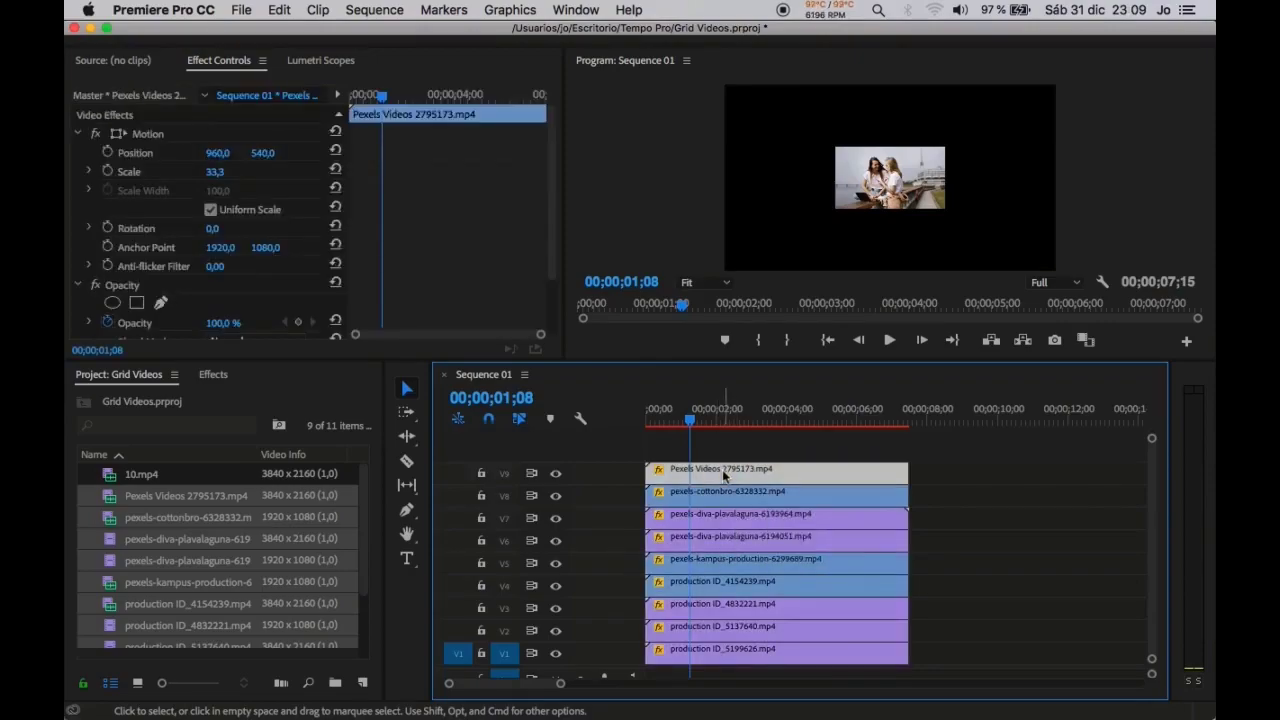
click(168, 251)
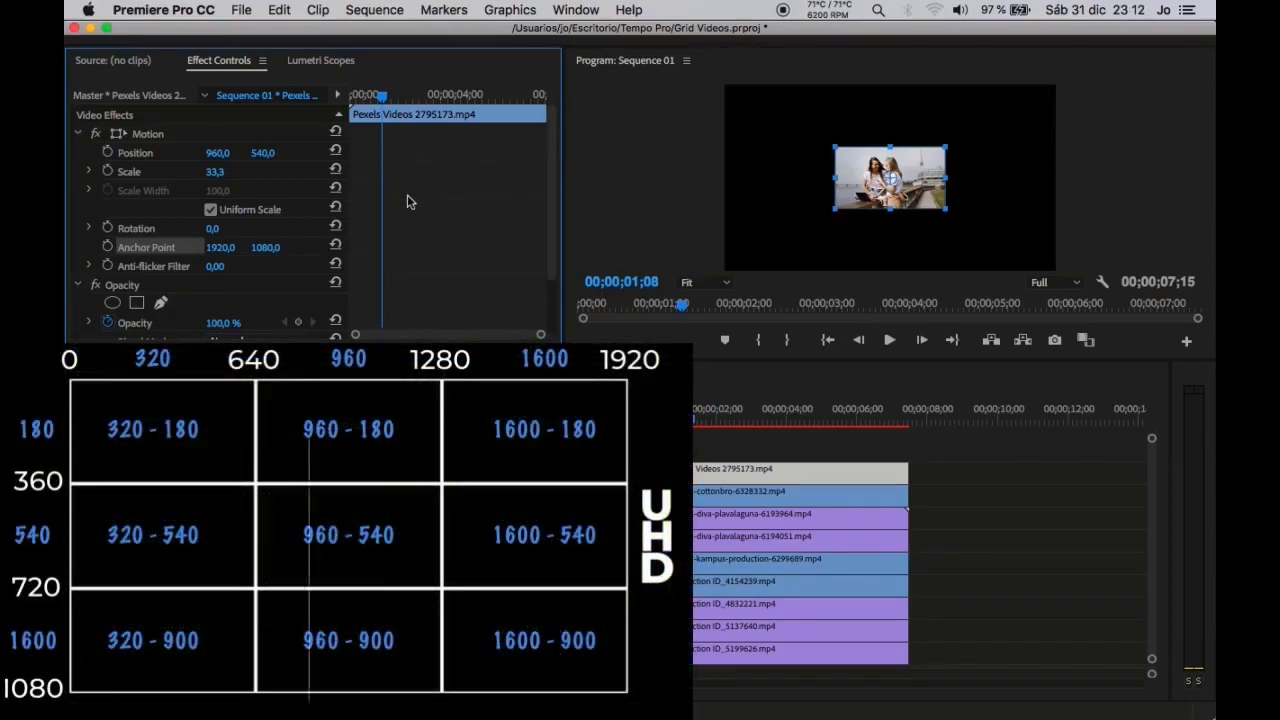
Fill the top row: first clip at 320/180, cottonbro at Y 180, diva-6193964 at X 1600.
click(220, 152)
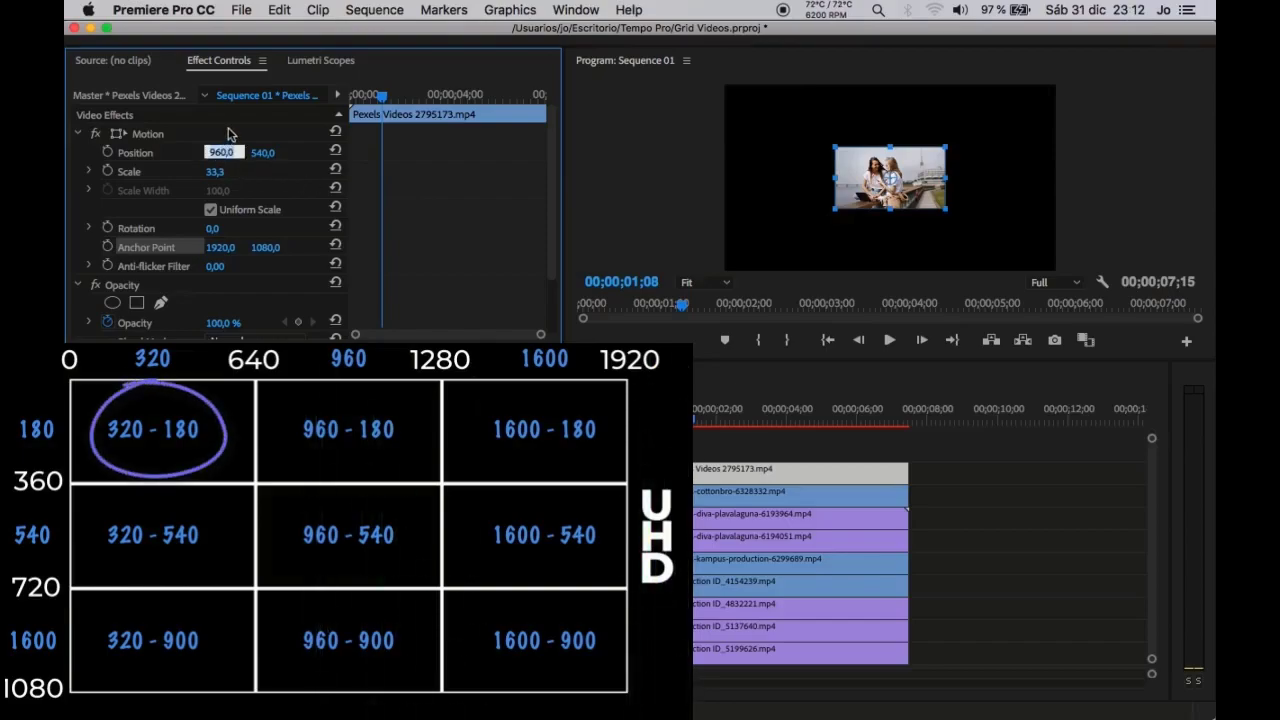
text(32)
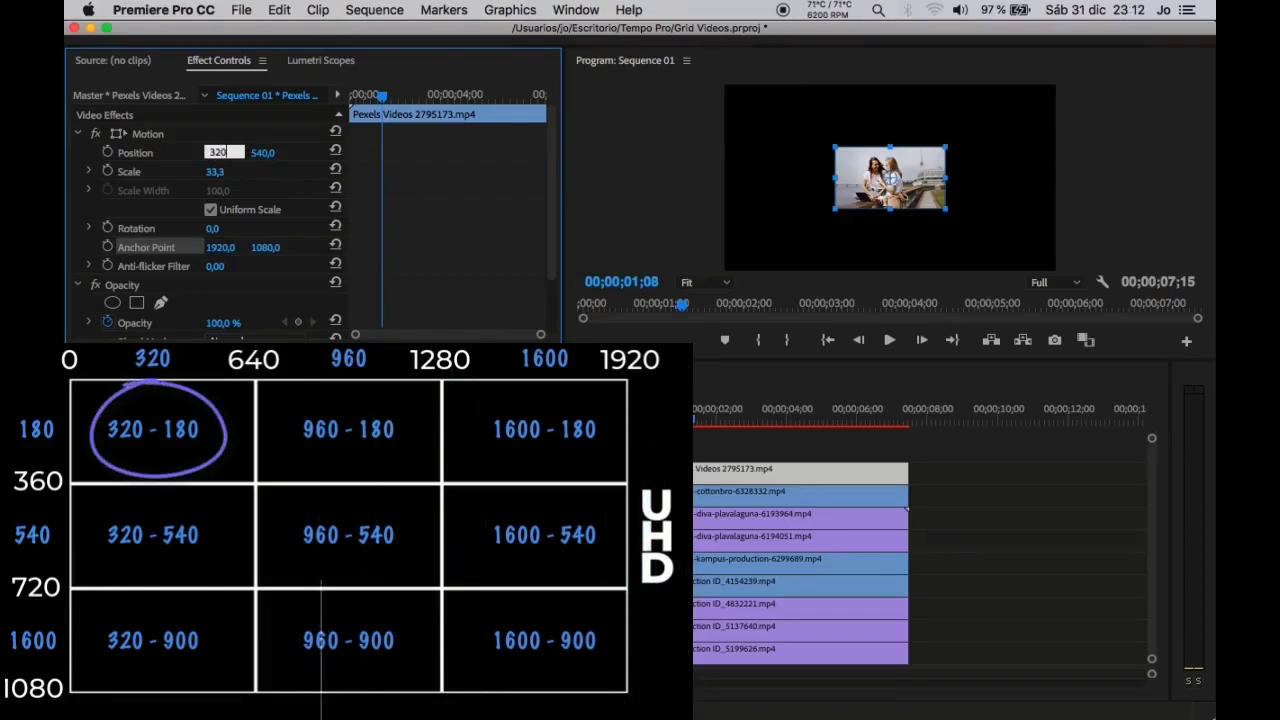
text(0)
key(Tab)
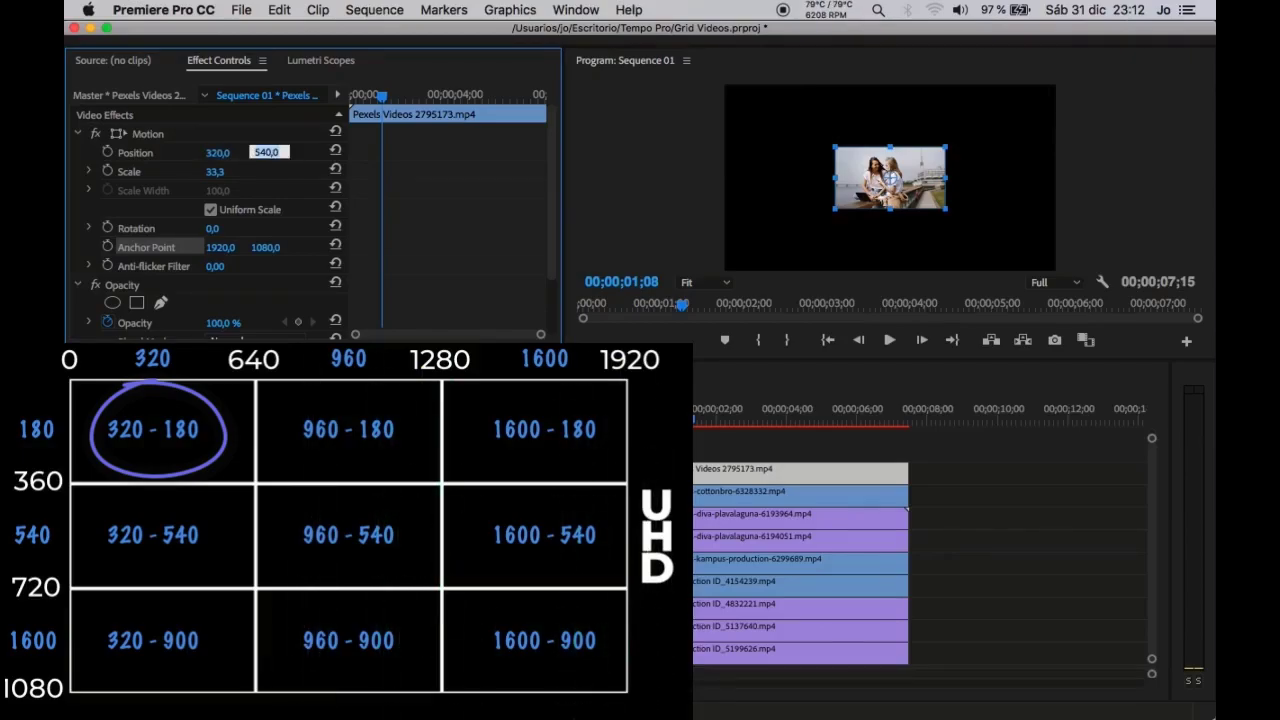
text(1)
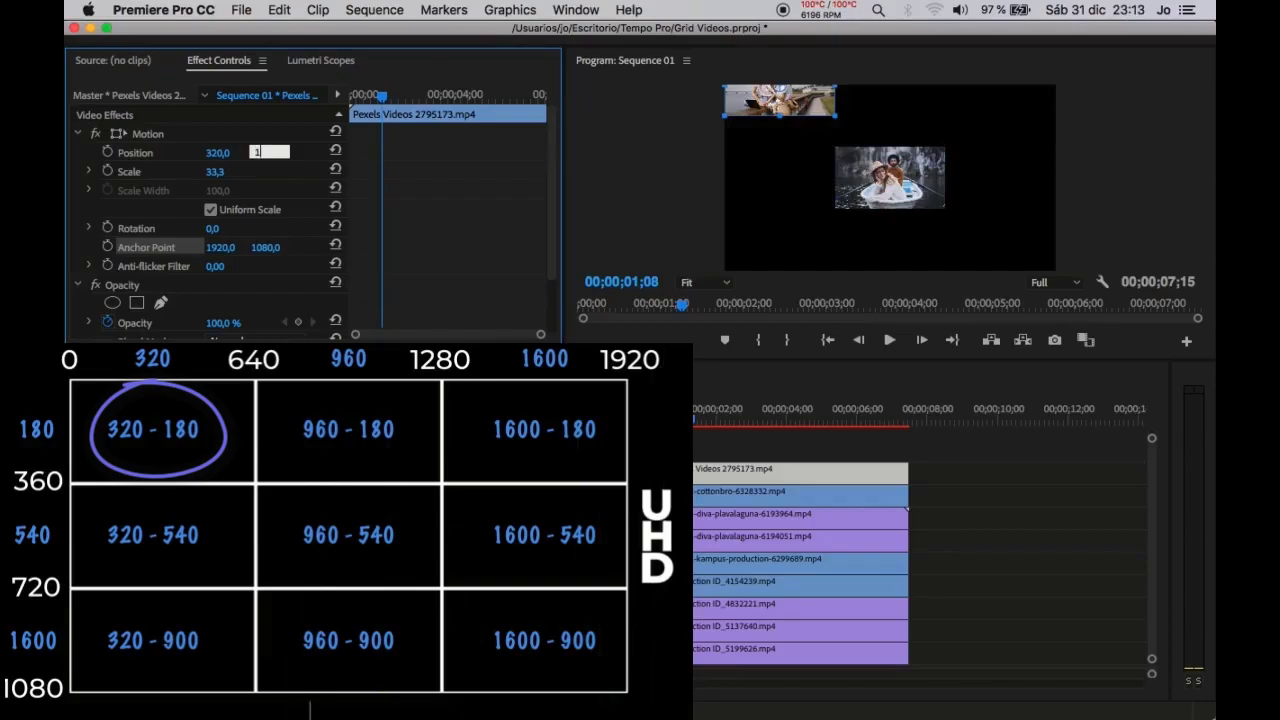
text(80)
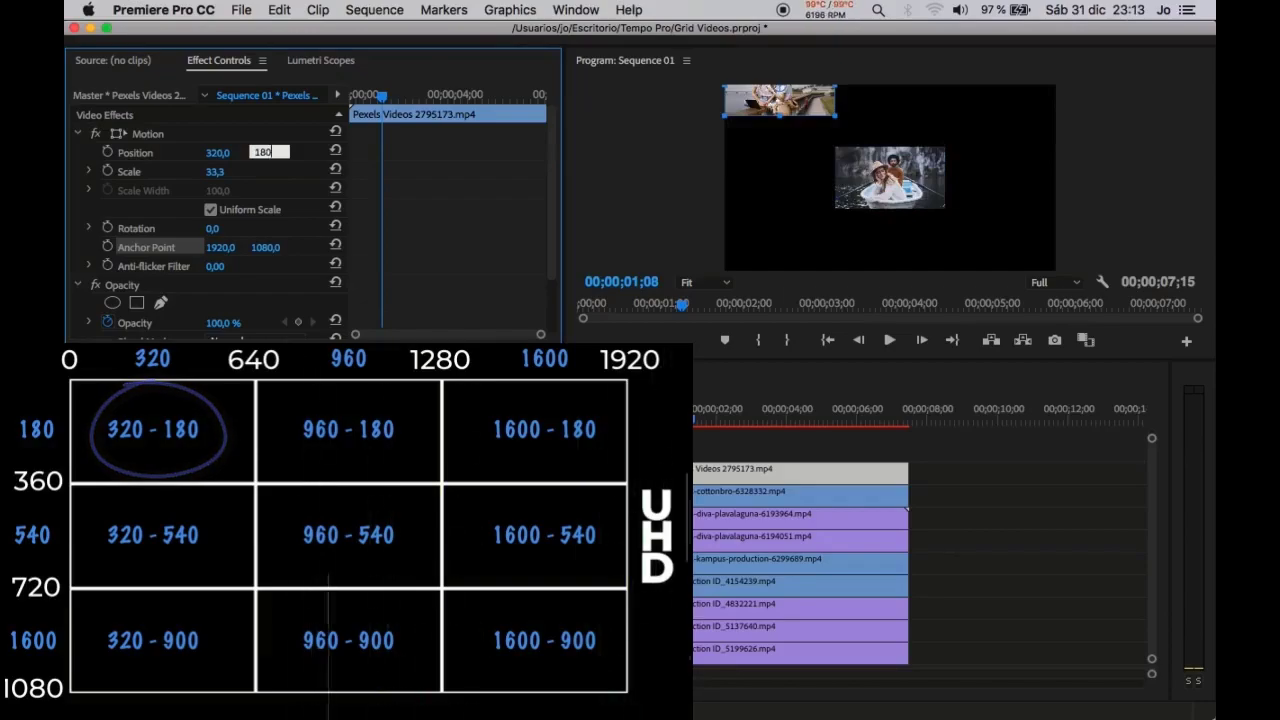
key(Return)
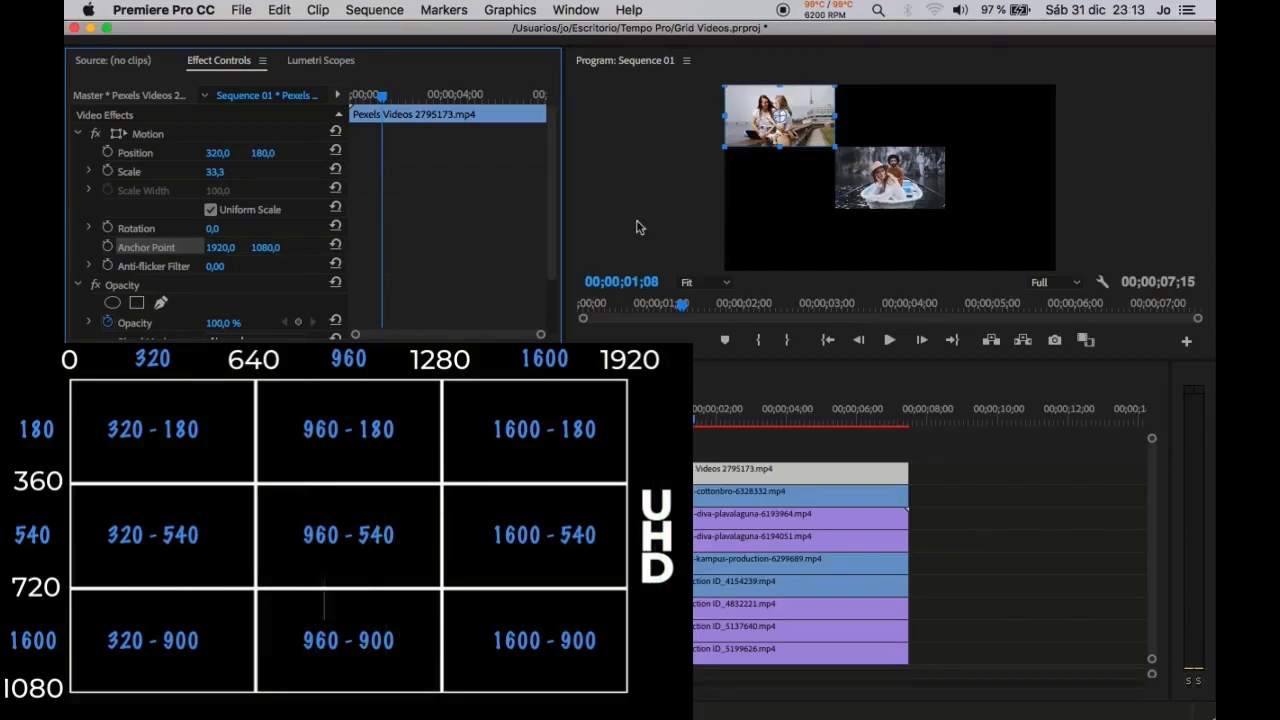
click(726, 492)
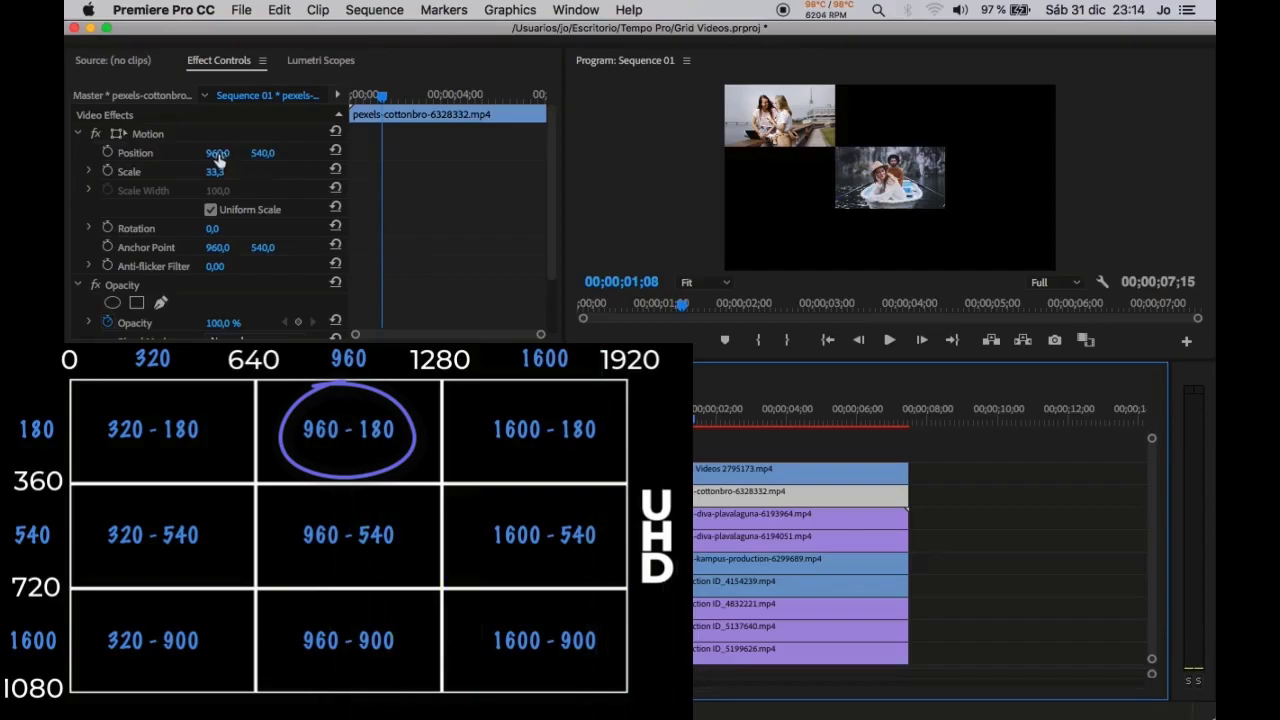
click(265, 152)
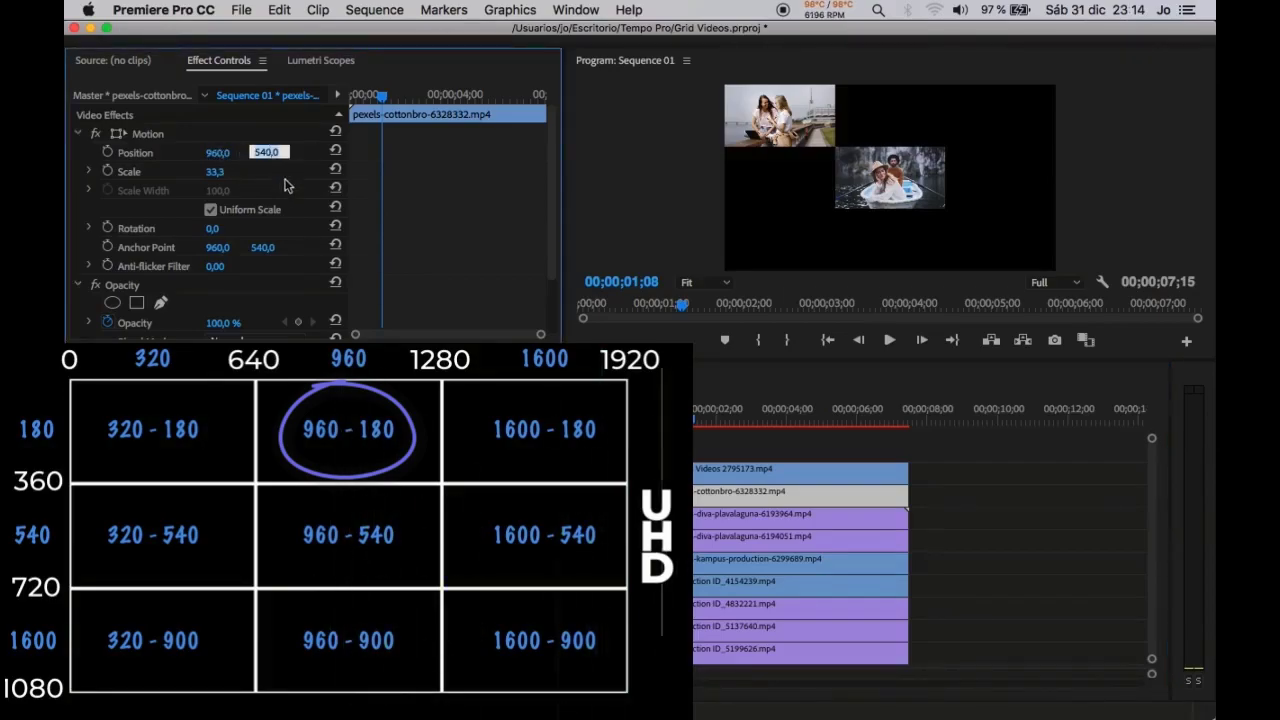
text(18)
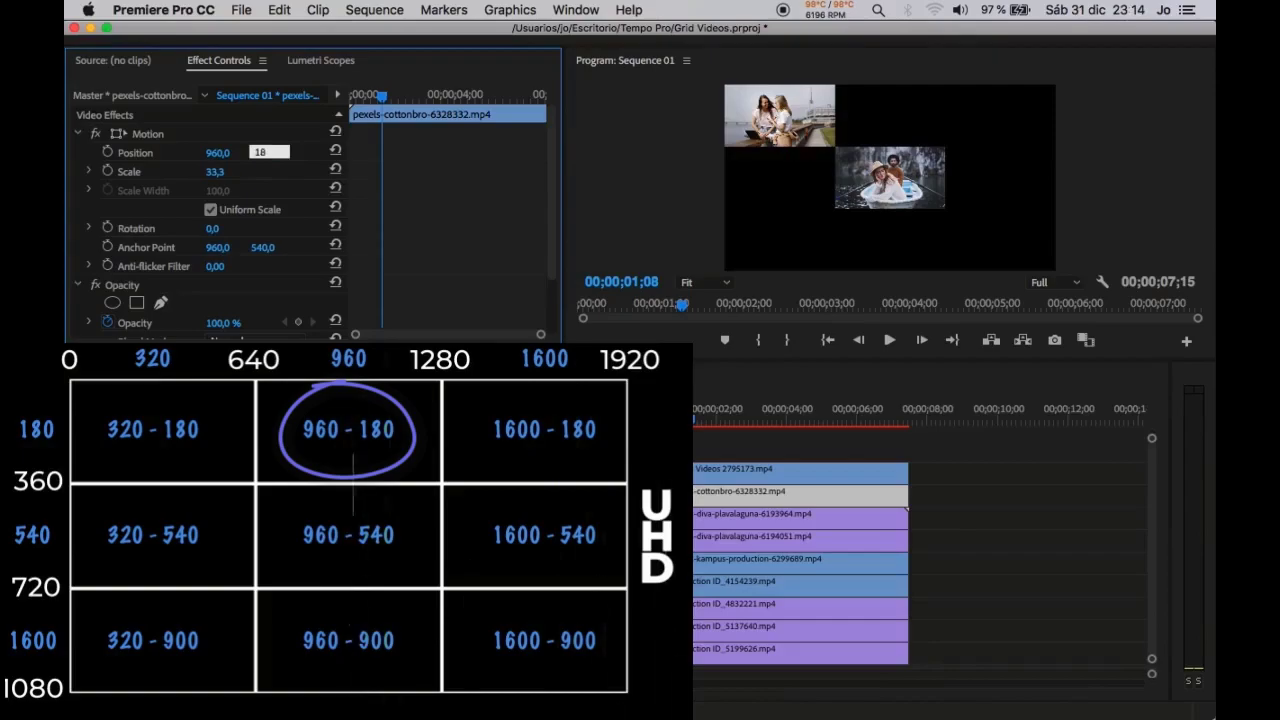
text(0,0)
key(Return)
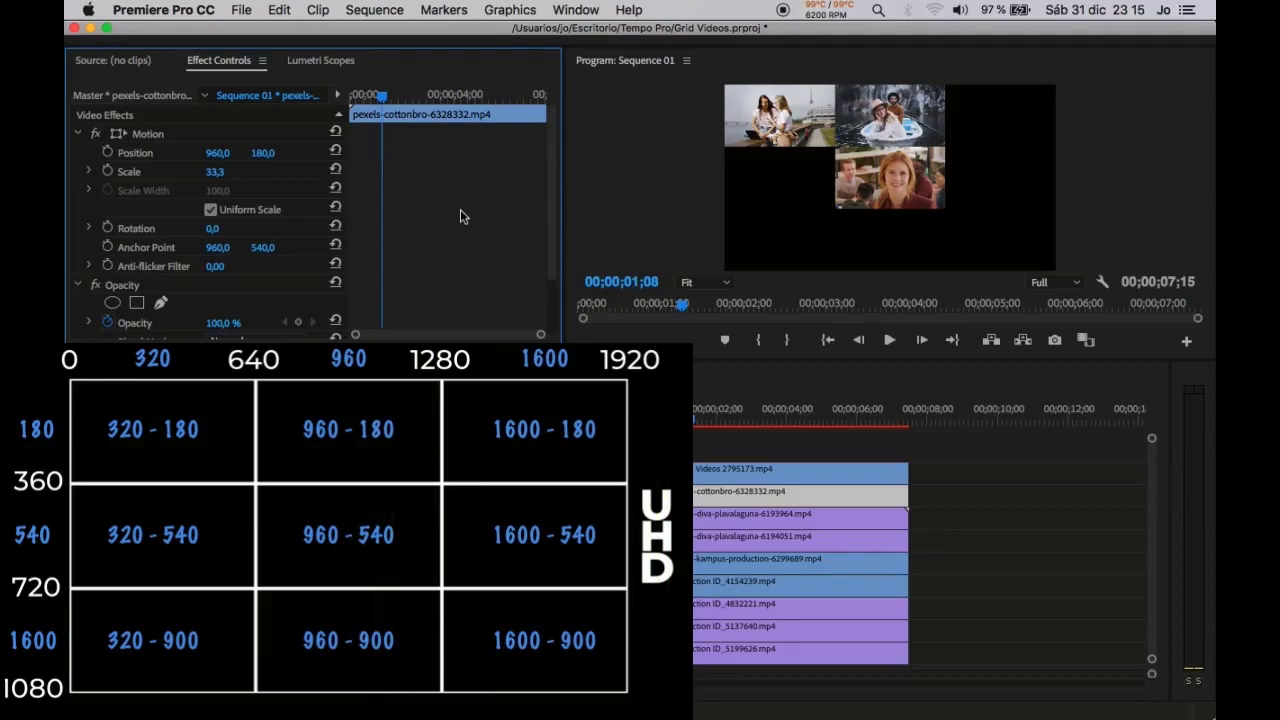
click(719, 512)
click(217, 152)
text(1600)
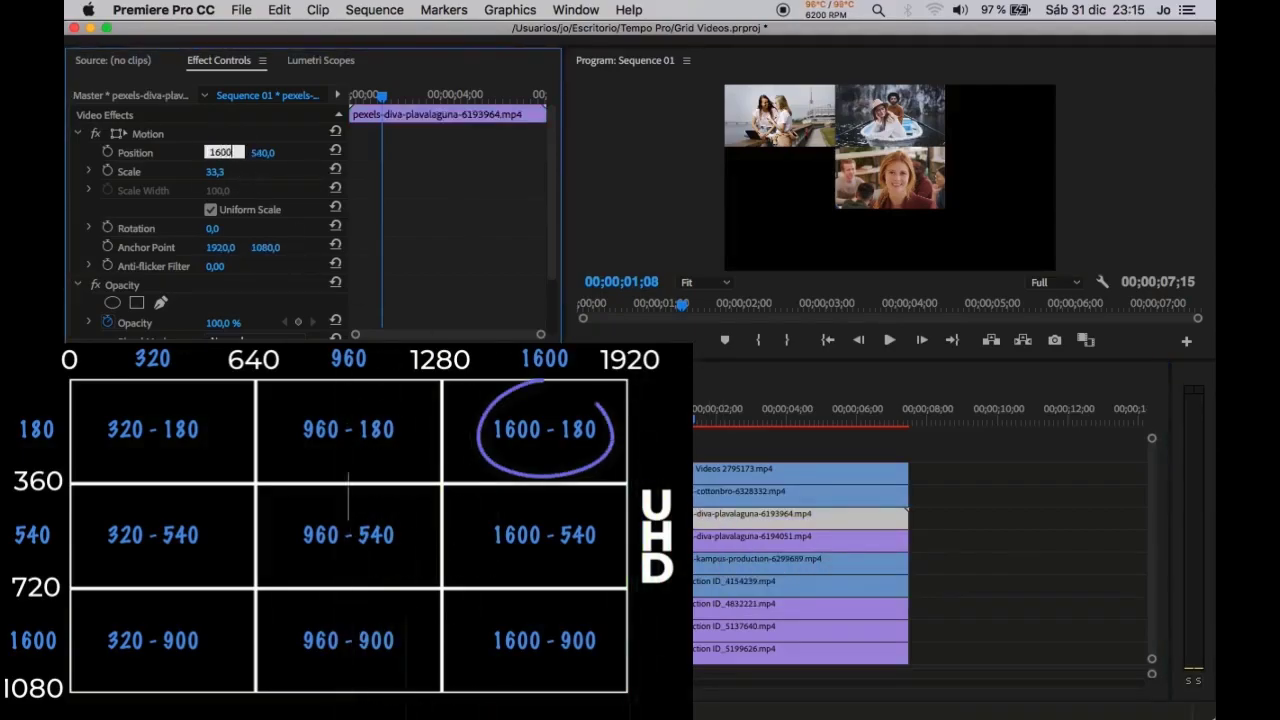
key(Tab)
text(0)
key(Return)
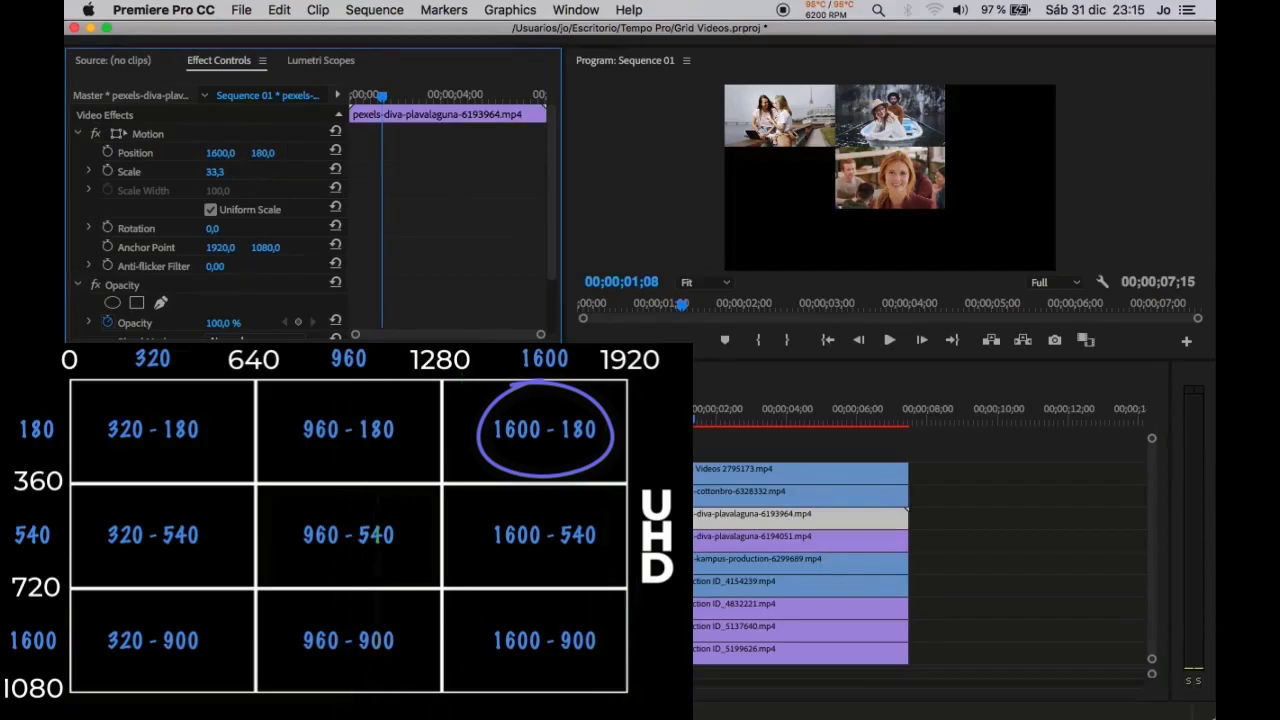
Fill the middle row: diva-6194051 at X 320, kampus centred, production ID_4154239 at X 1600.
click(760, 537)
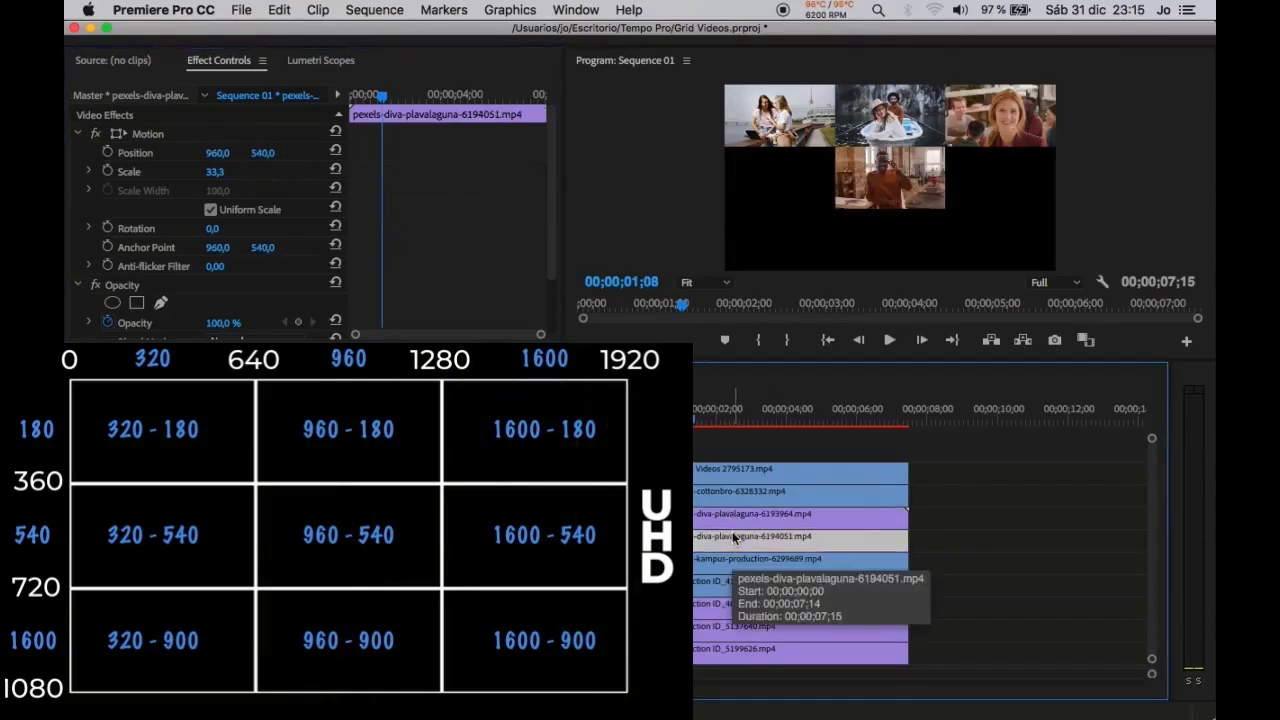
click(216, 153)
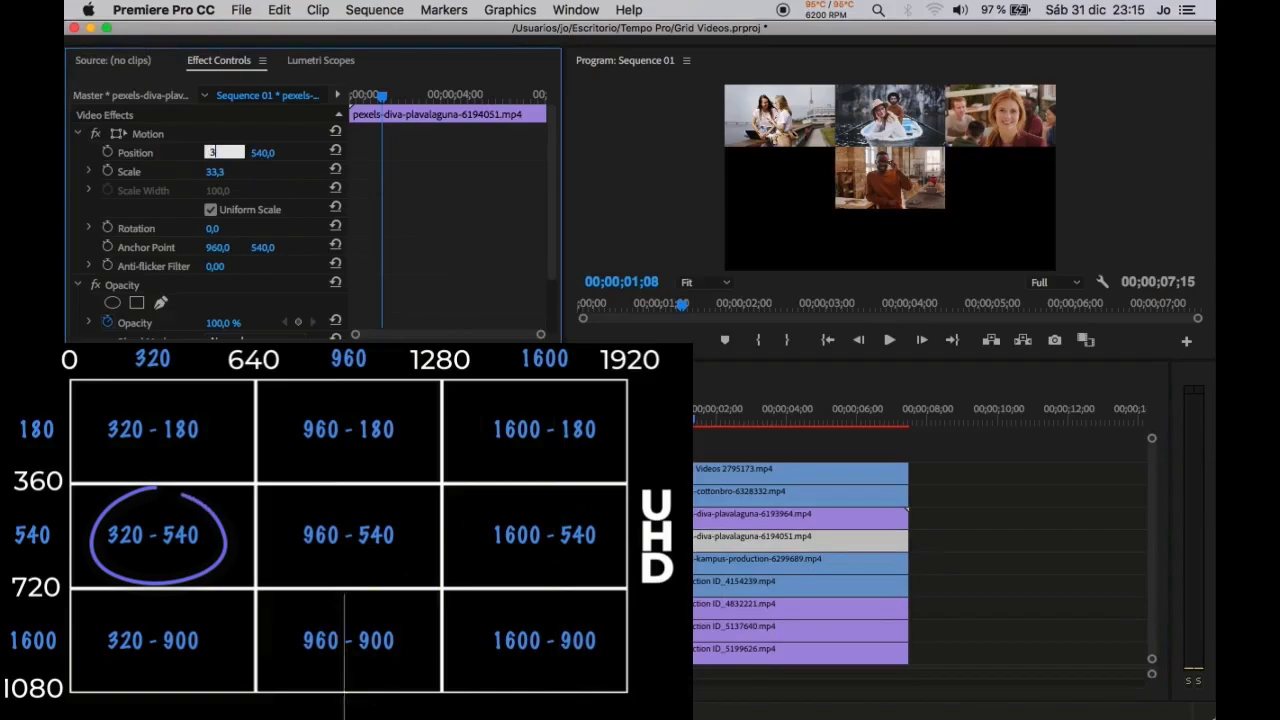
text(320)
key(Tab)
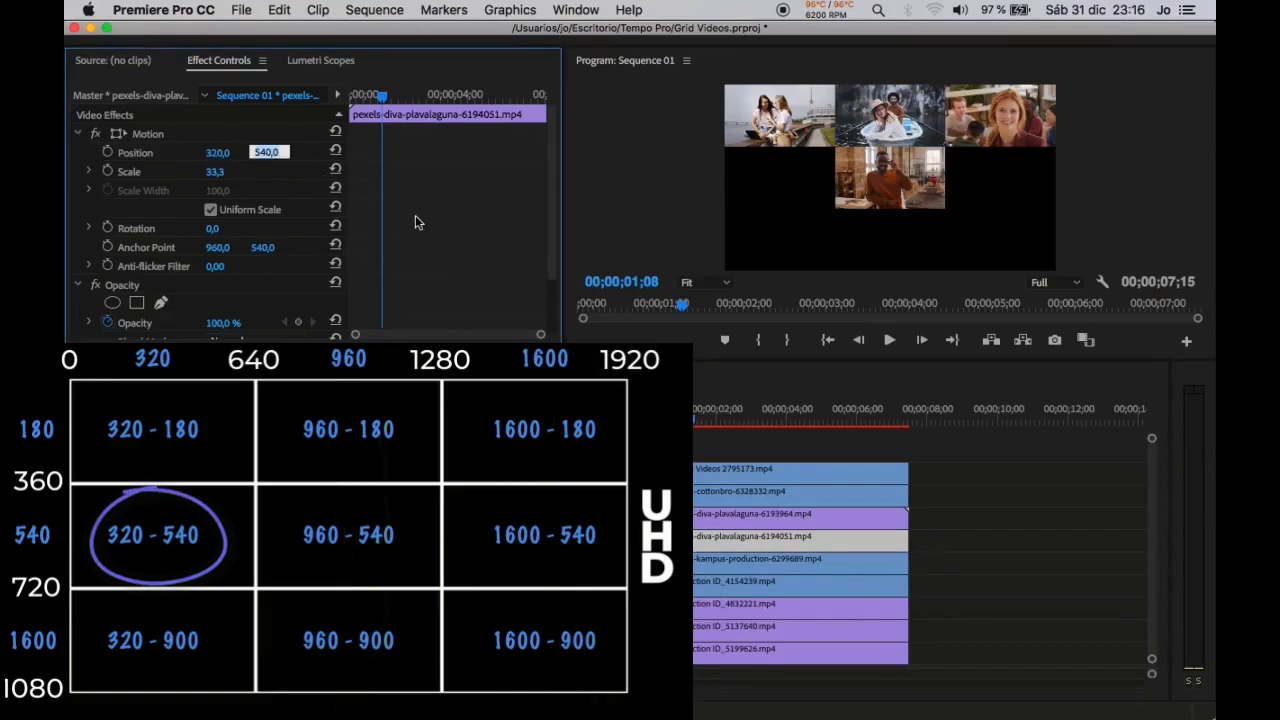
key(Return)
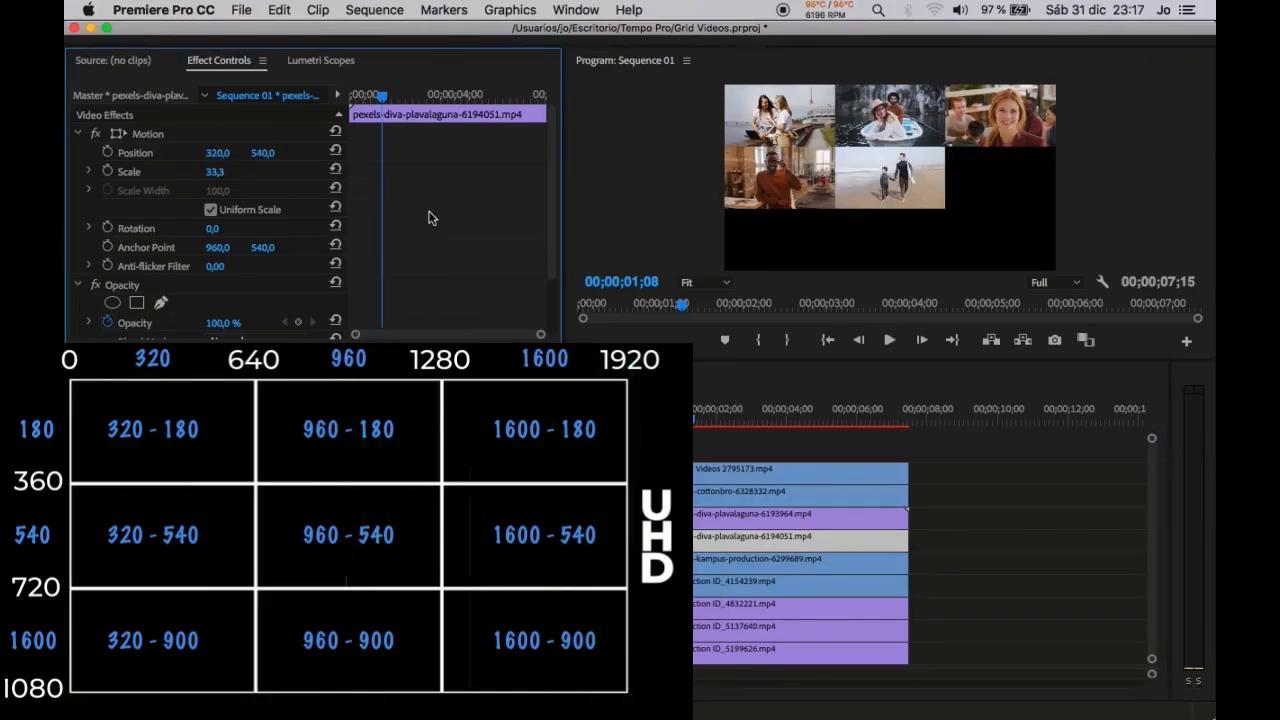
click(724, 561)
click(724, 586)
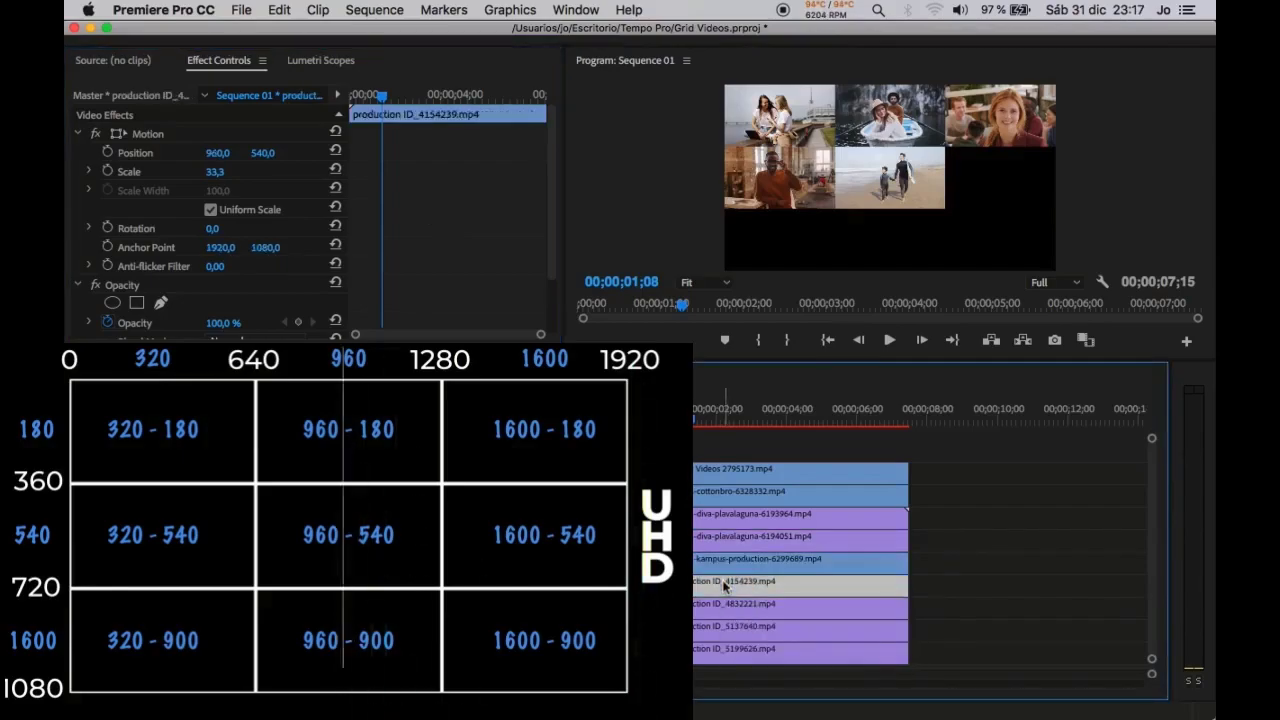
click(217, 152)
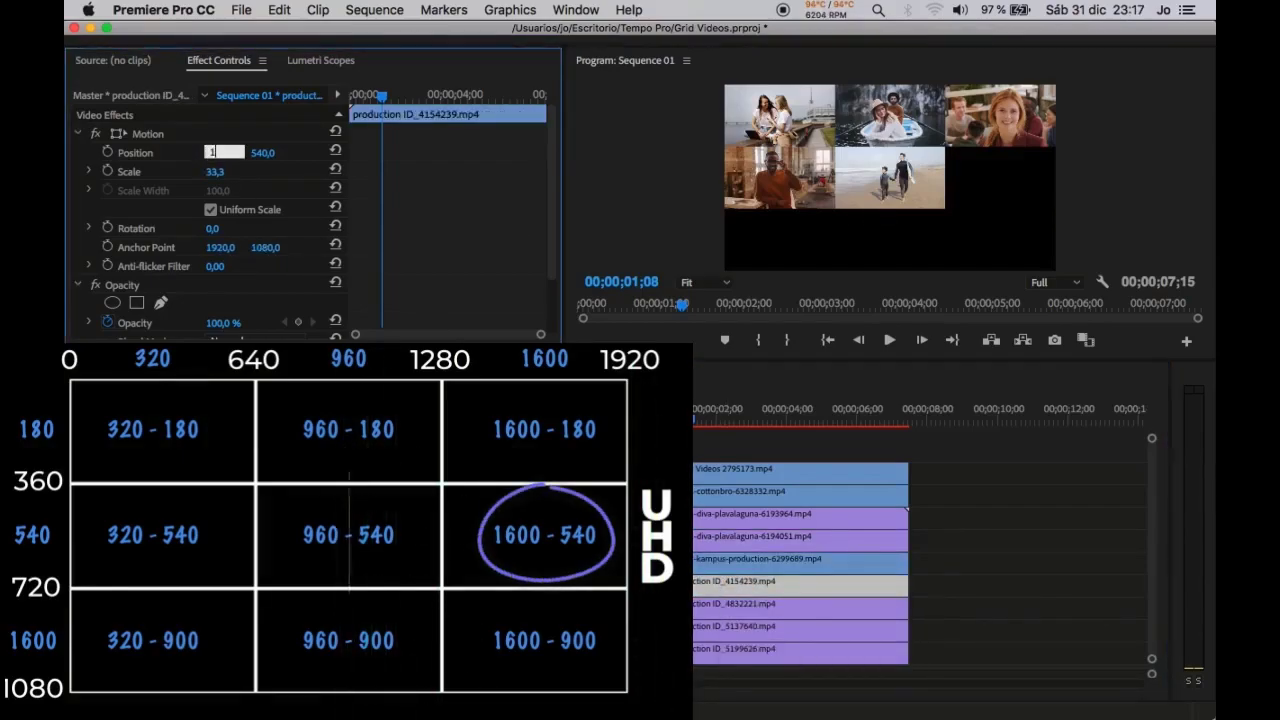
text(1600)
key(Return)
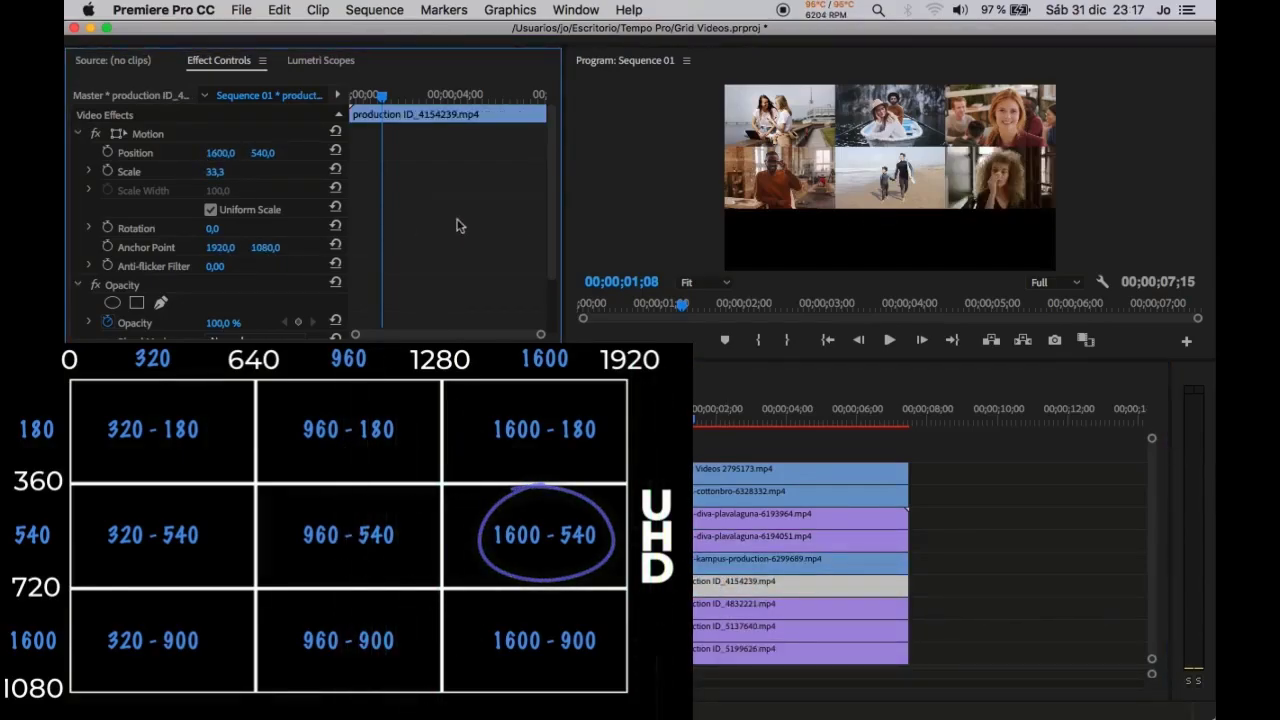
Fill the bottom row: ID_4832221 at 320/900, ID_5137640 at Y 900, ID_5199626 at 1600/900.
click(731, 602)
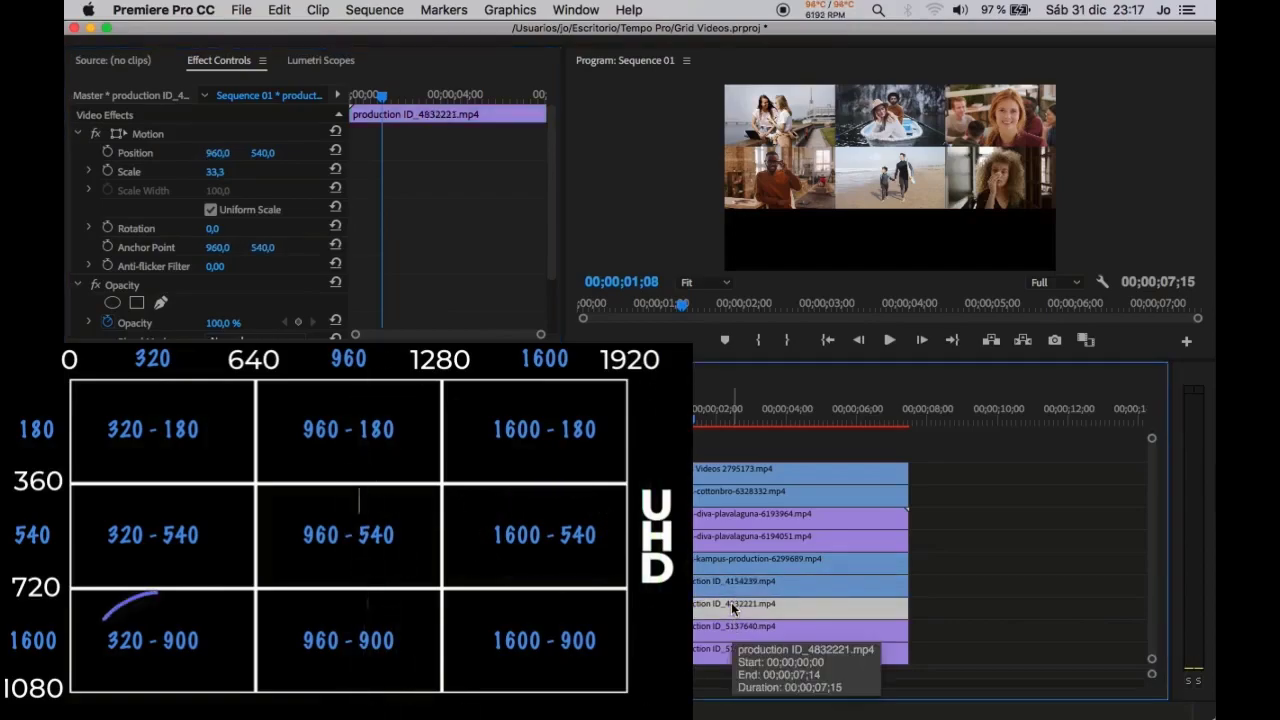
click(217, 152)
text(320)
key(Tab)
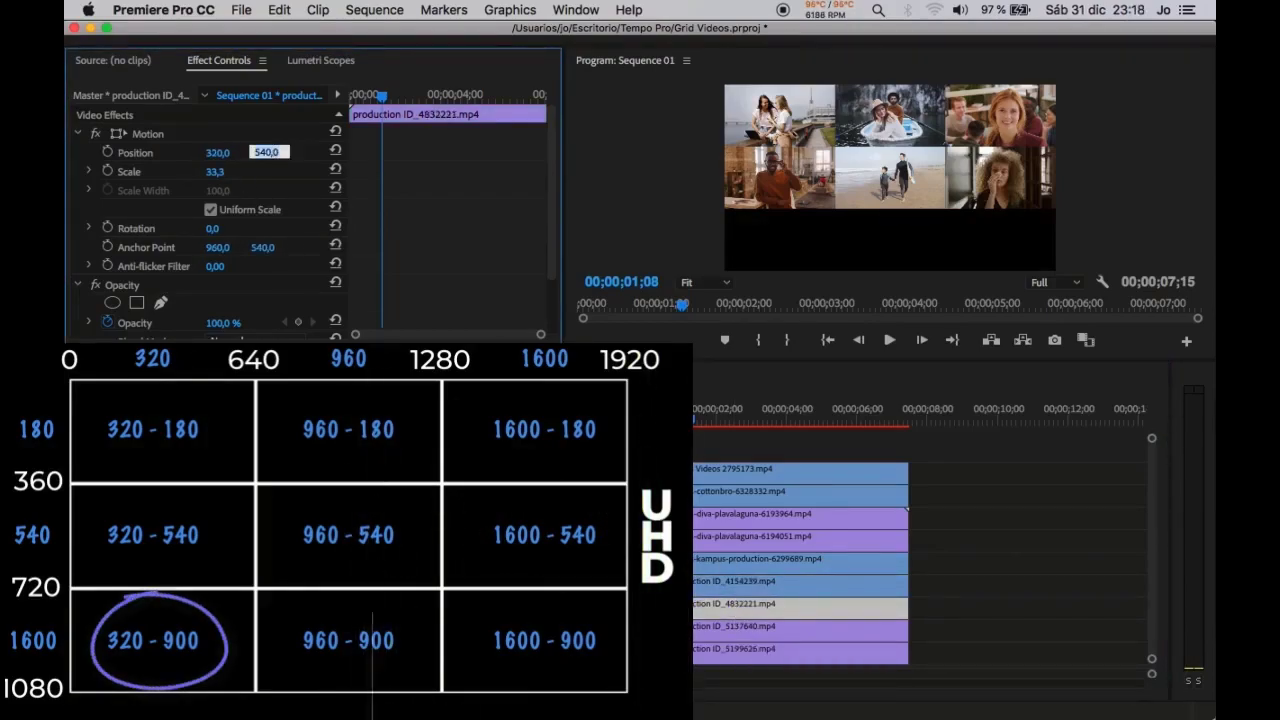
text(900)
key(Return)
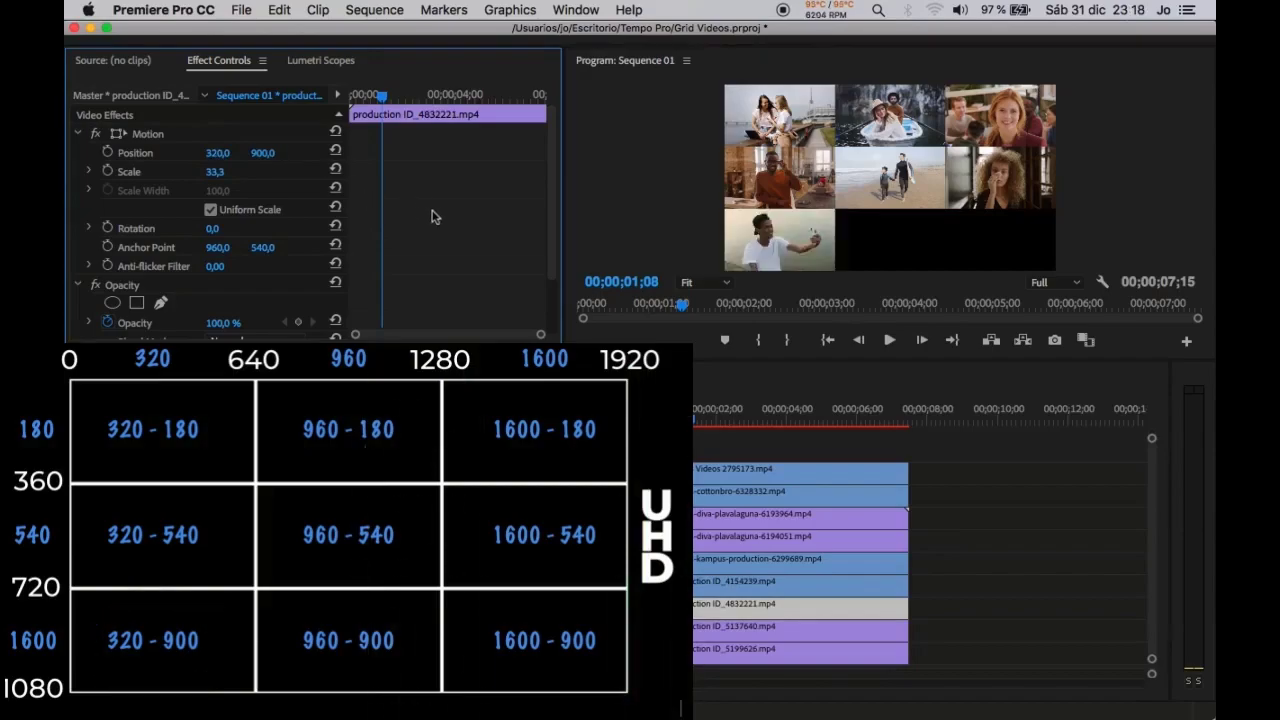
click(718, 627)
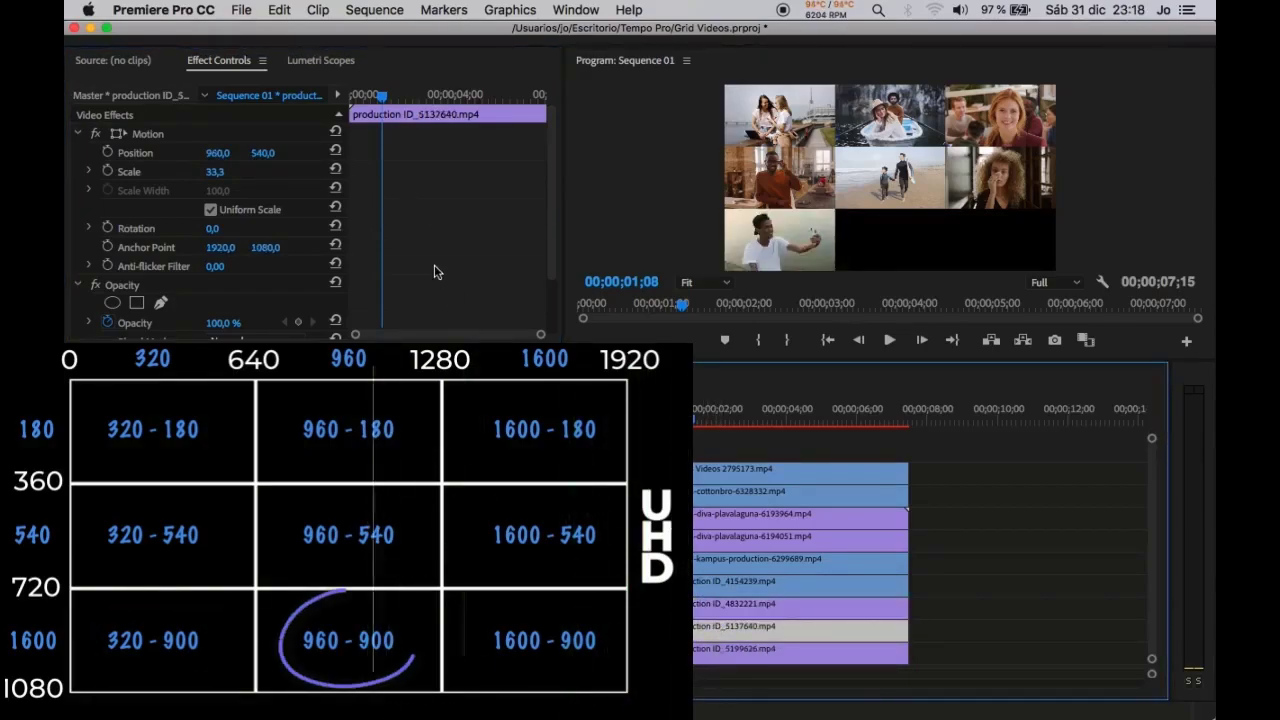
click(266, 153)
text(900)
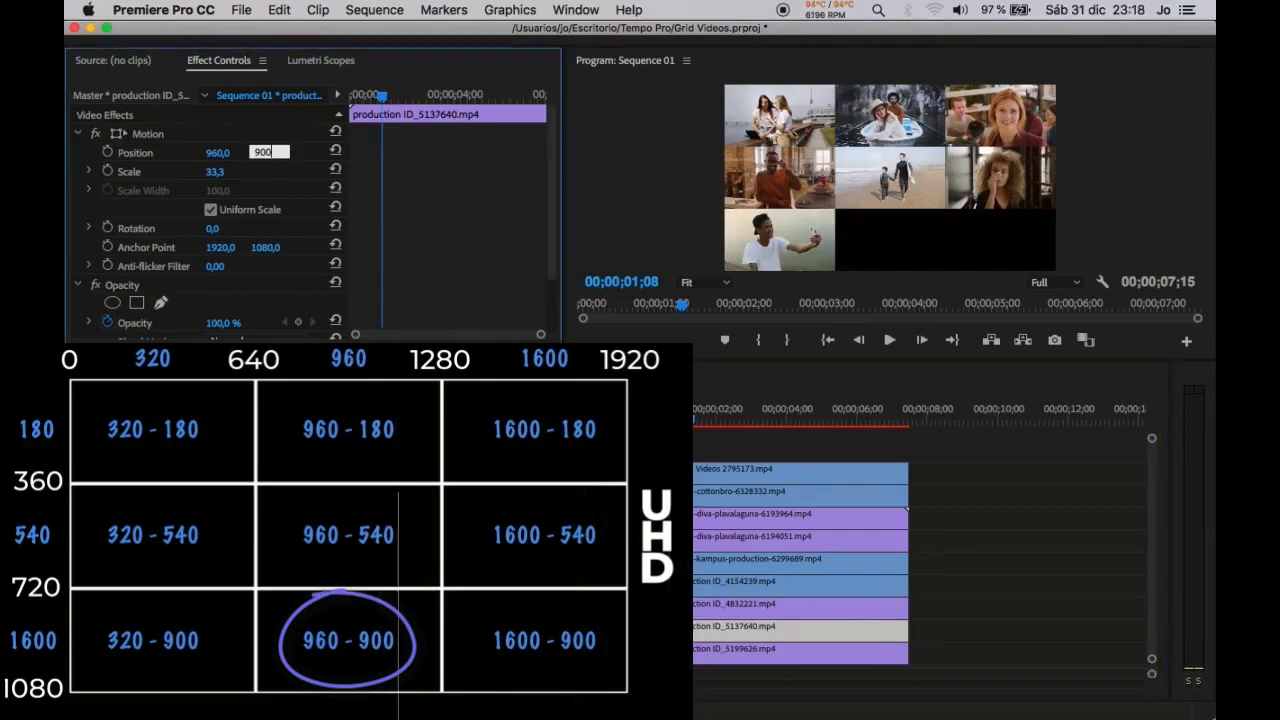
key(Return)
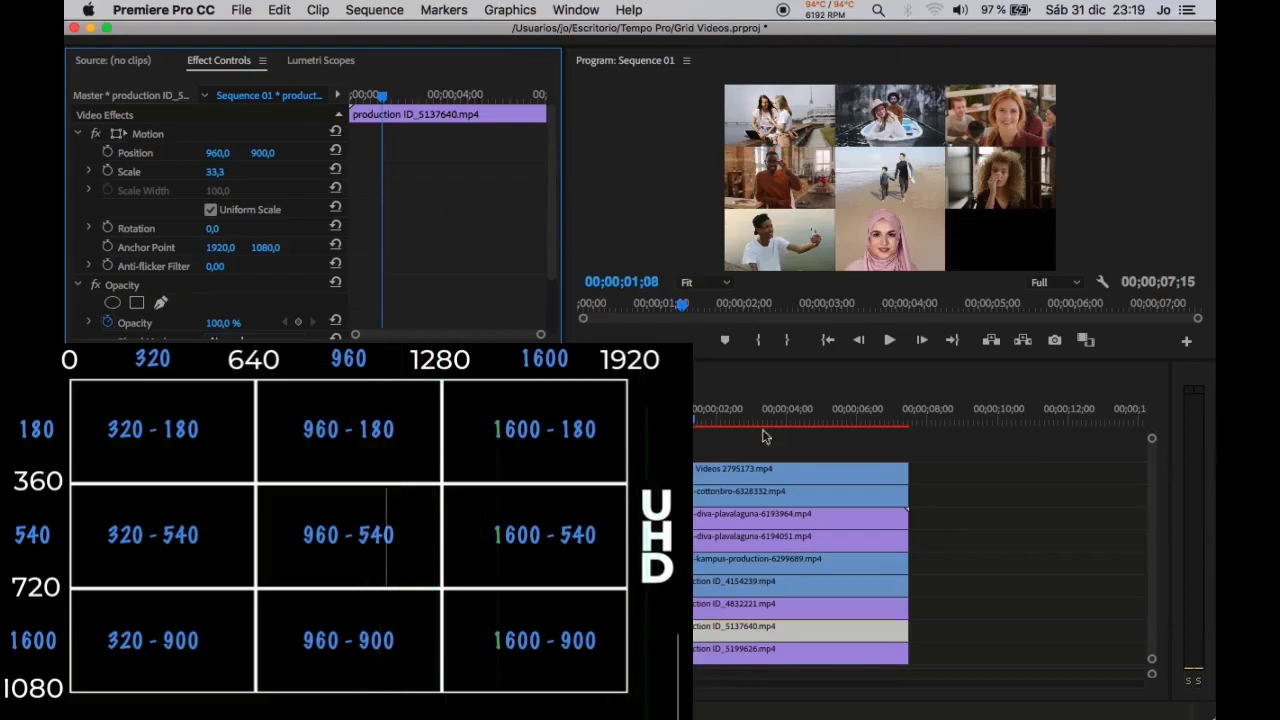
click(742, 652)
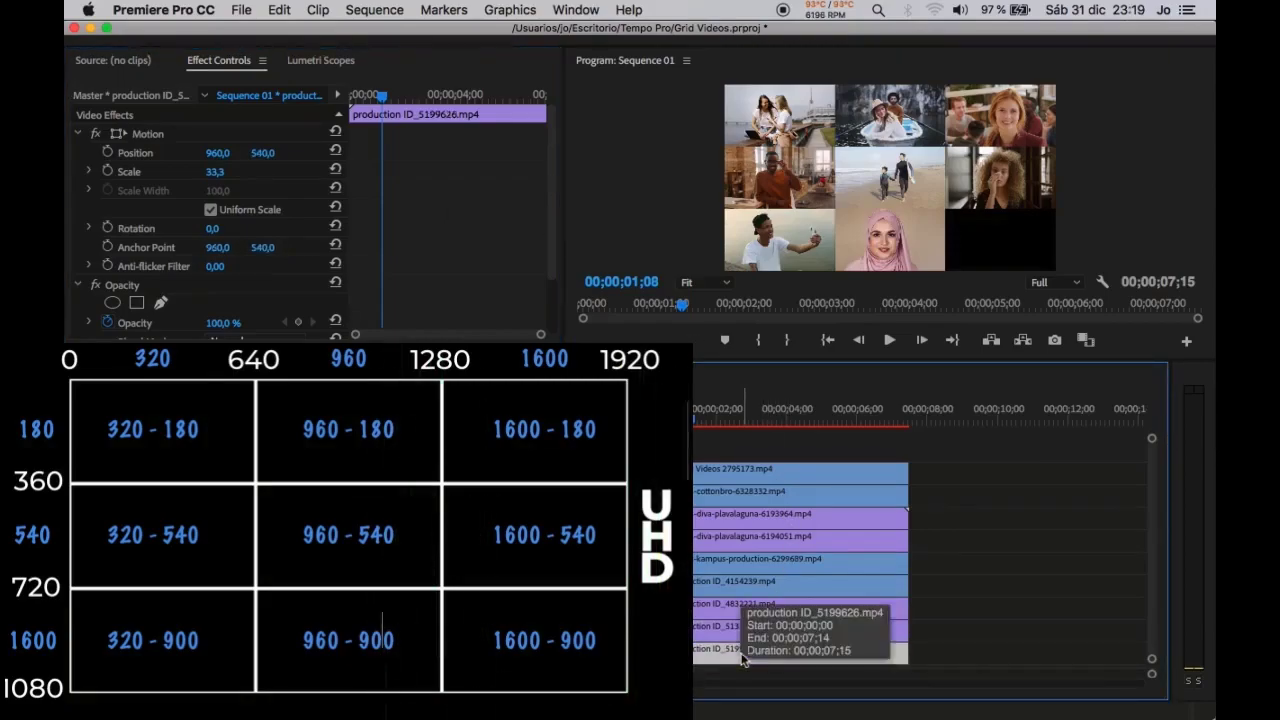
click(217, 153)
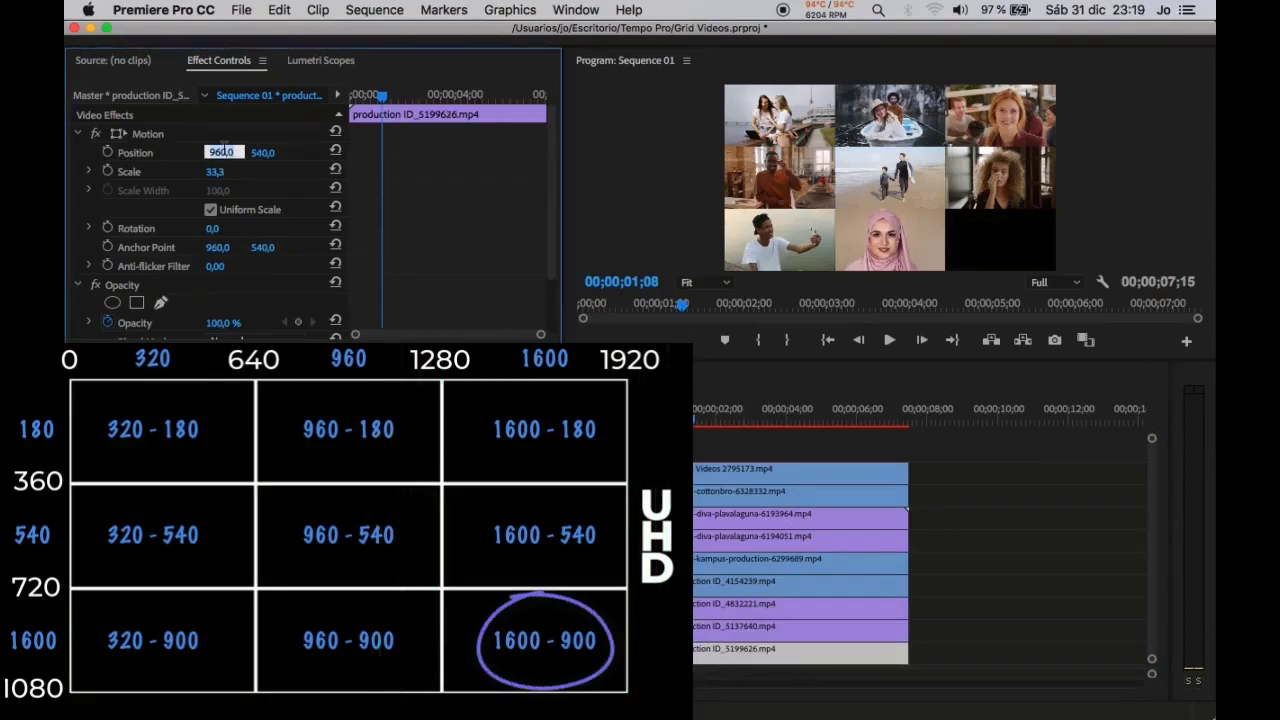
text(1600)
key(Tab)
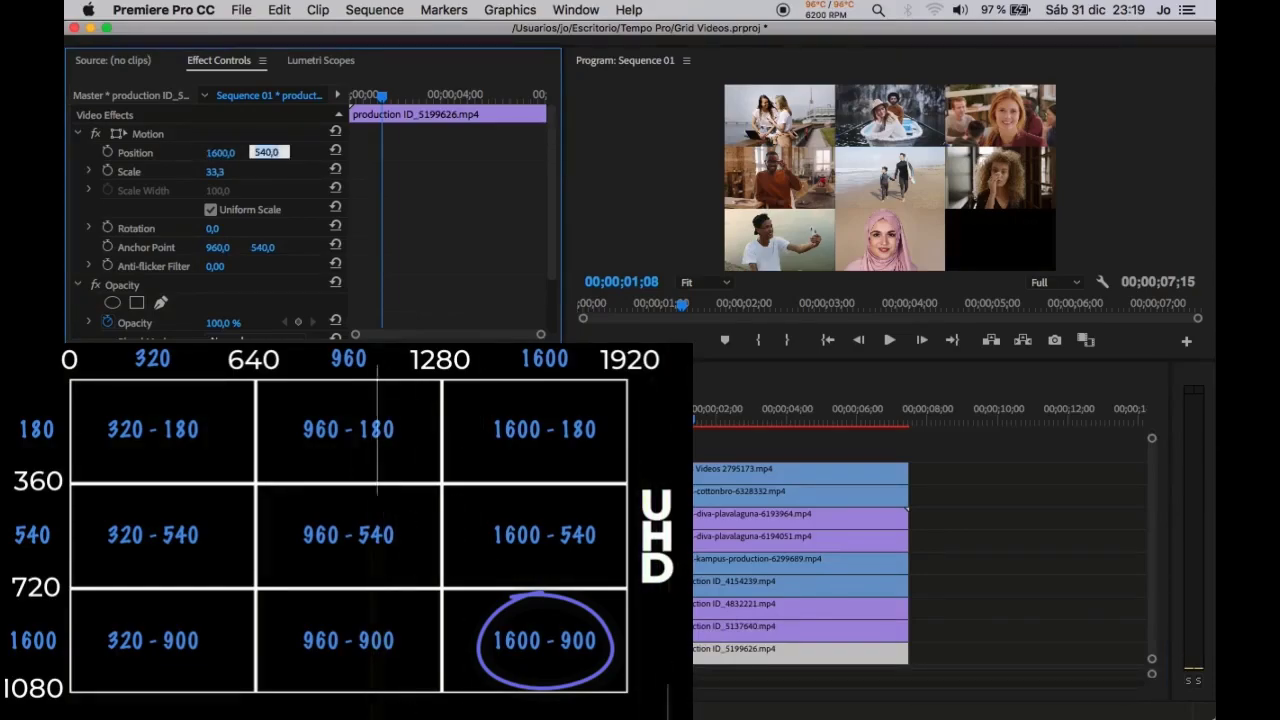
text(900)
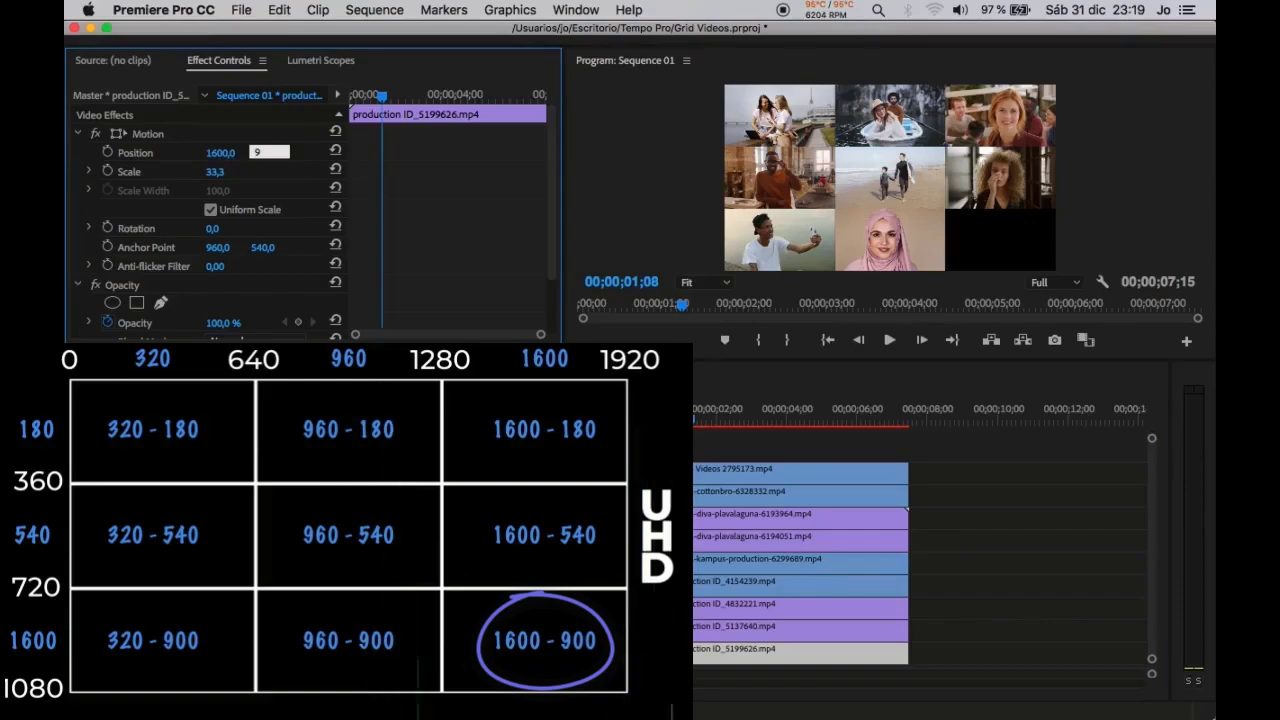
key(Return)
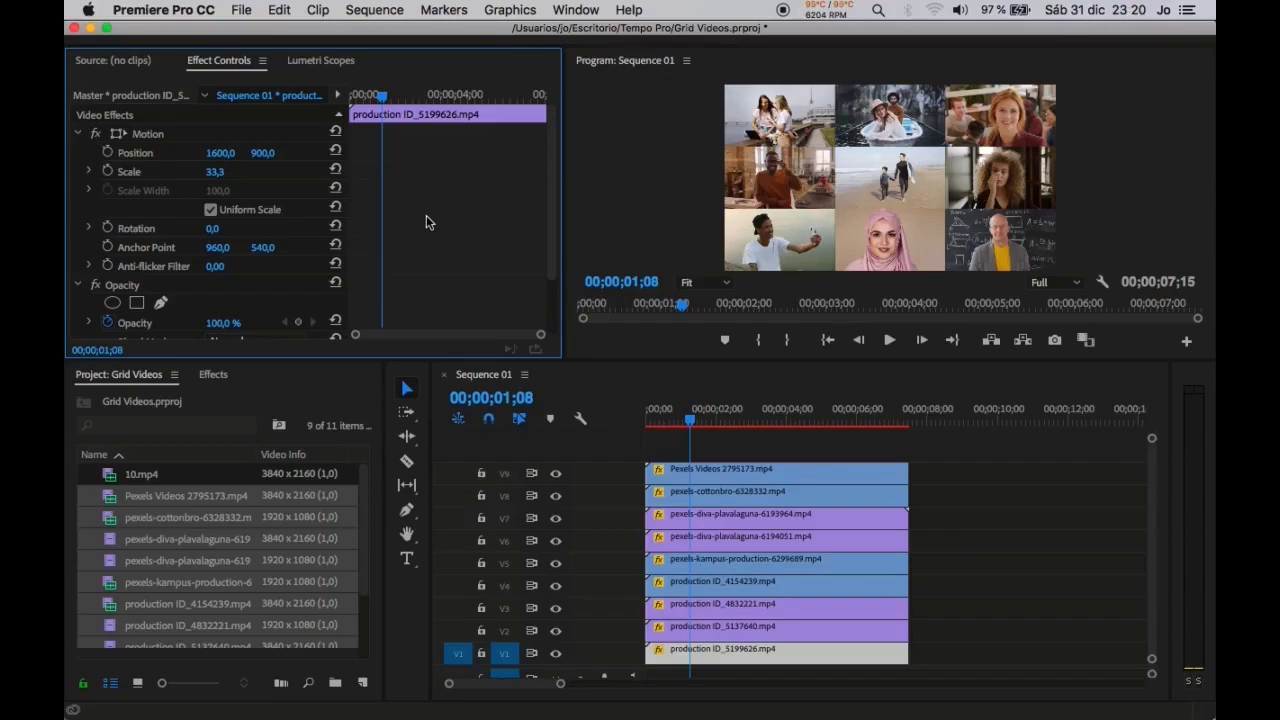
Import White Grid Thick.png from the Tempo Pro folder into the Grid Videos project.
key(ctrl+i)
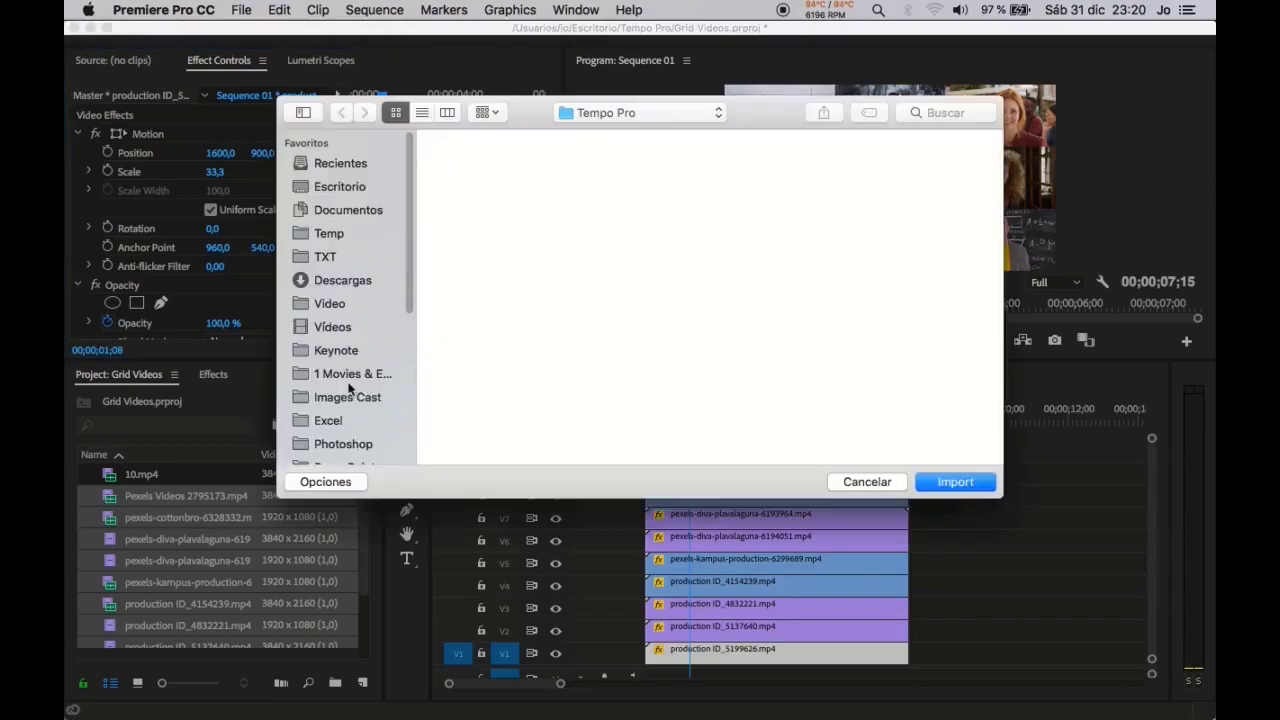
click(700, 400)
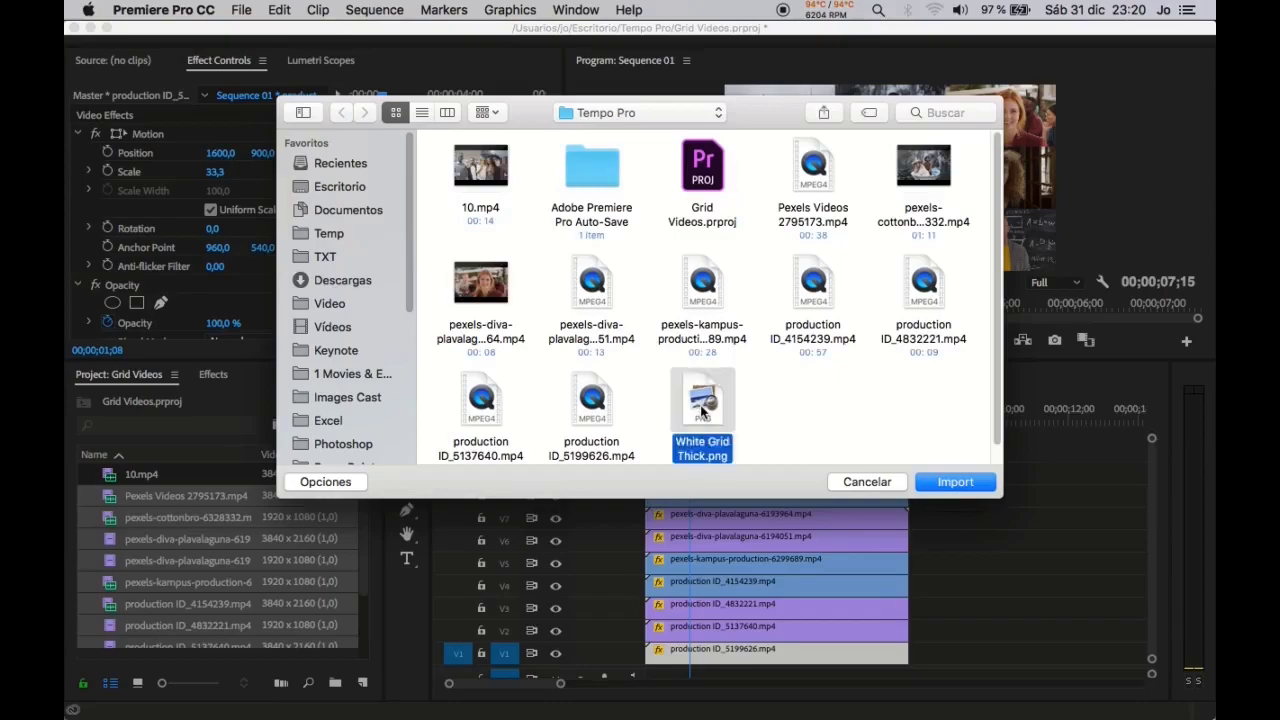
click(940, 486)
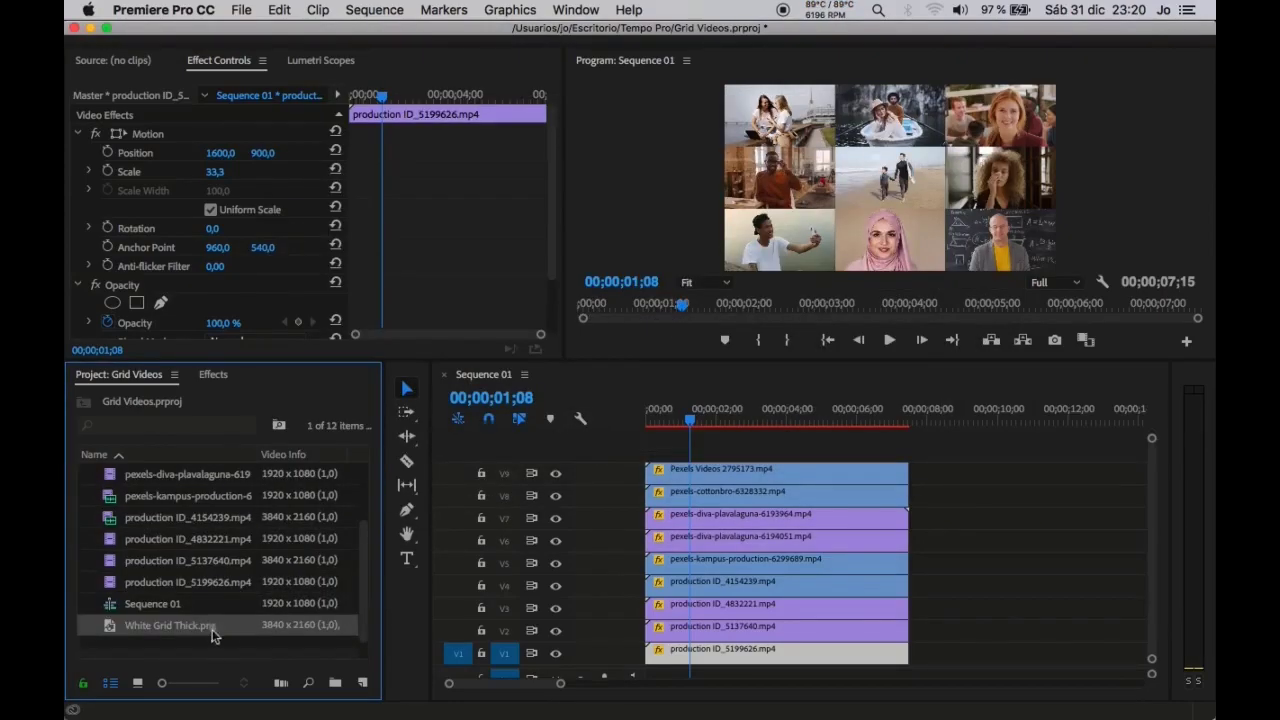
Place White Grid Thick.png on V10, extend it to the clips' length, and scale it to 50.
mouse_move(192, 628)
mouse_down()
mouse_move(652, 444)
mouse_move(682, 448)
mouse_up()
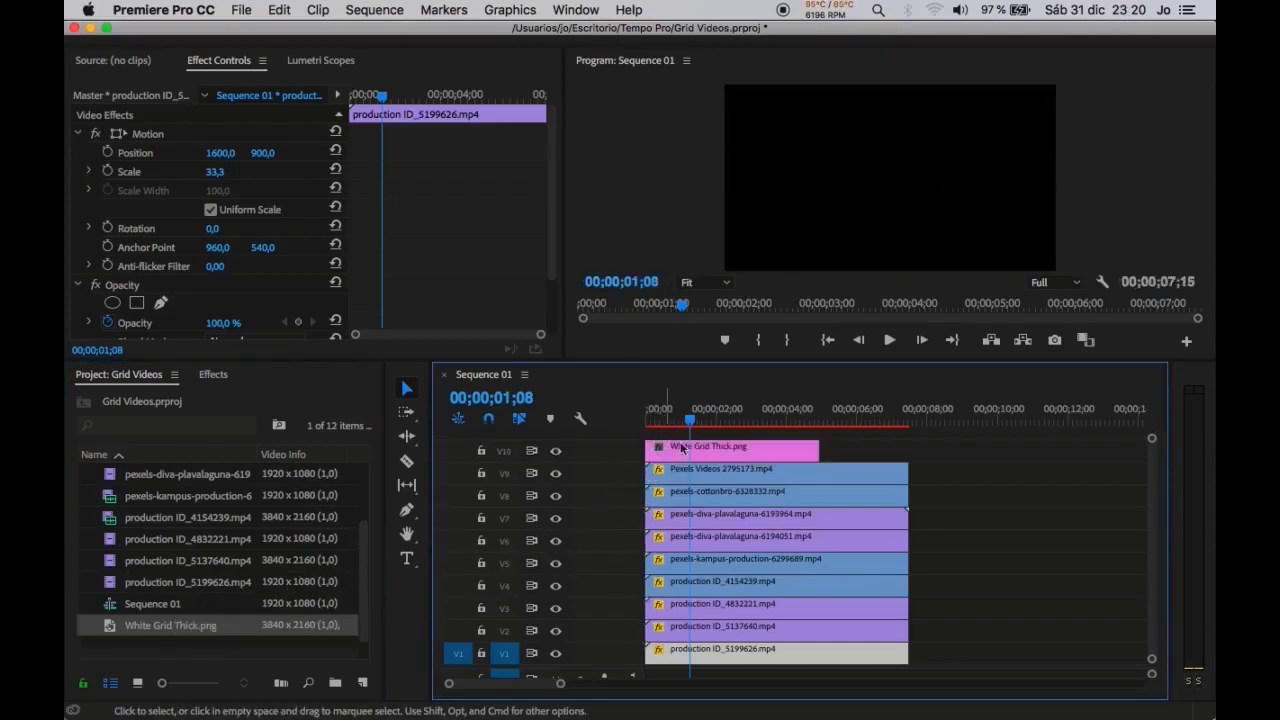
drag(816, 447, 906, 449)
click(785, 450)
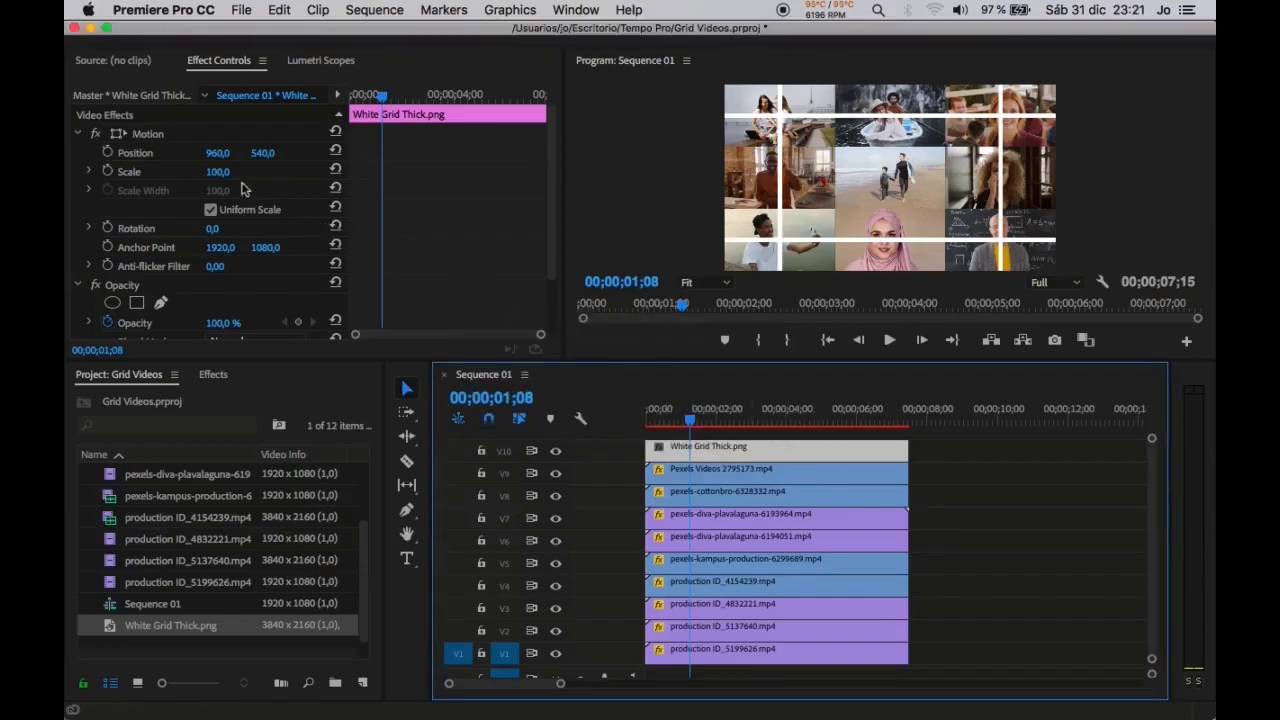
click(221, 172)
text(50)
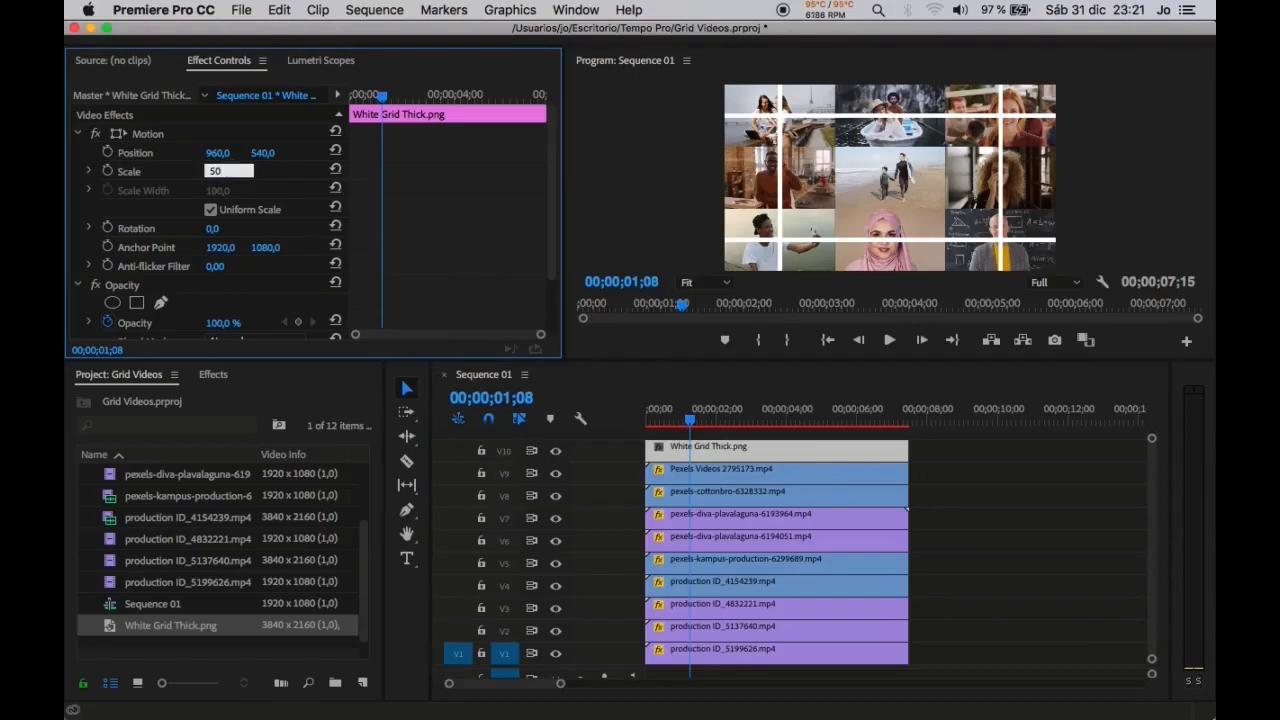
key(Return)
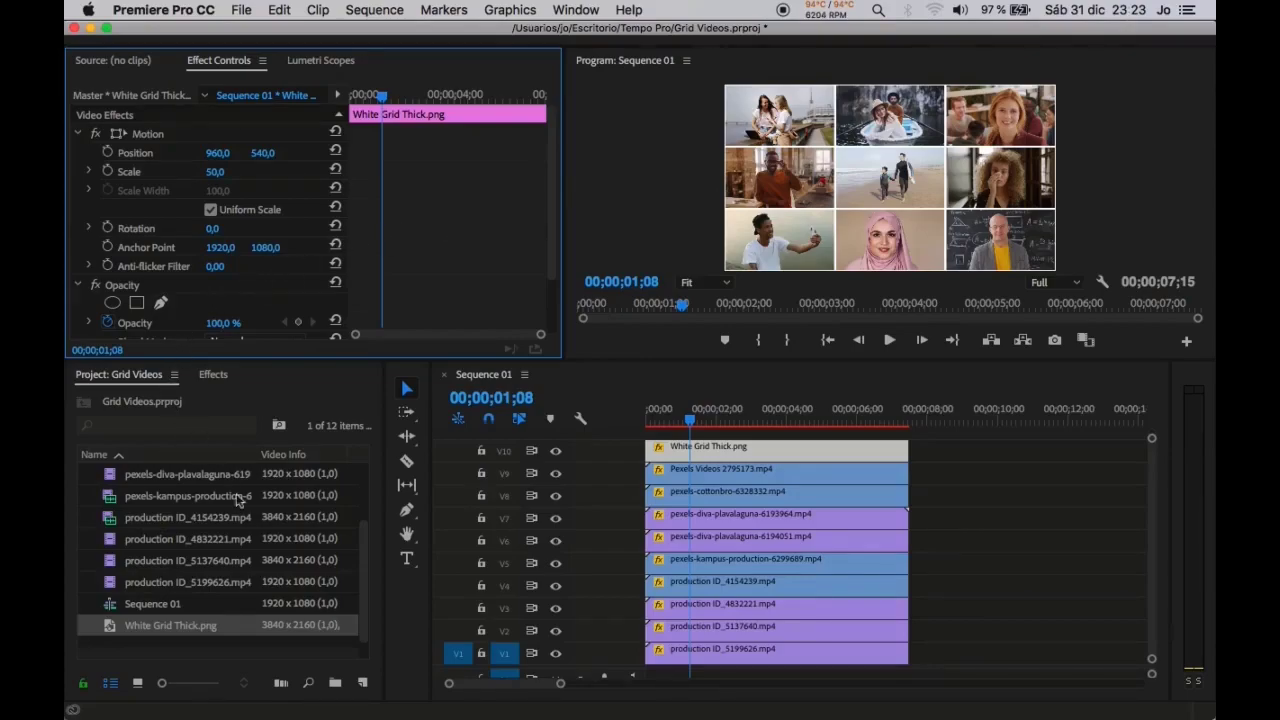
Preview 10.mp4 in the Source Monitor and select the pexels-kampus-production clip on V5.
scroll(249, 523, up, 4)
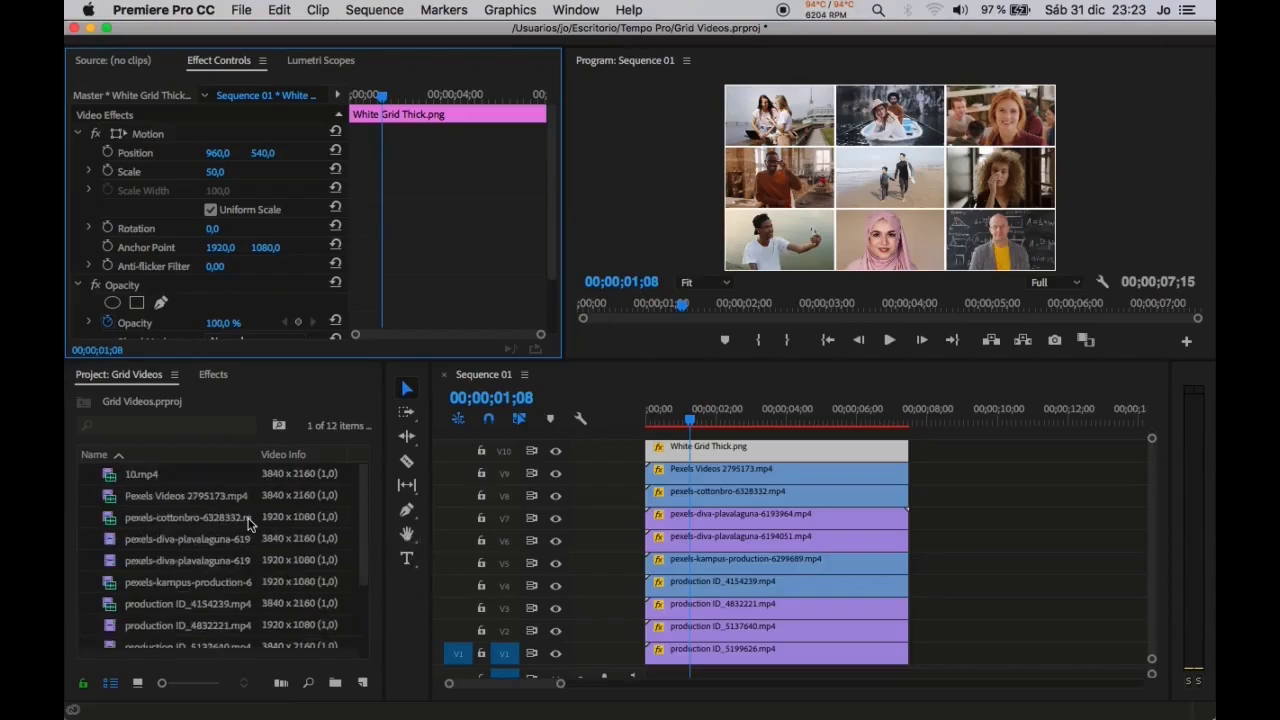
click(155, 483)
double_click(147, 480)
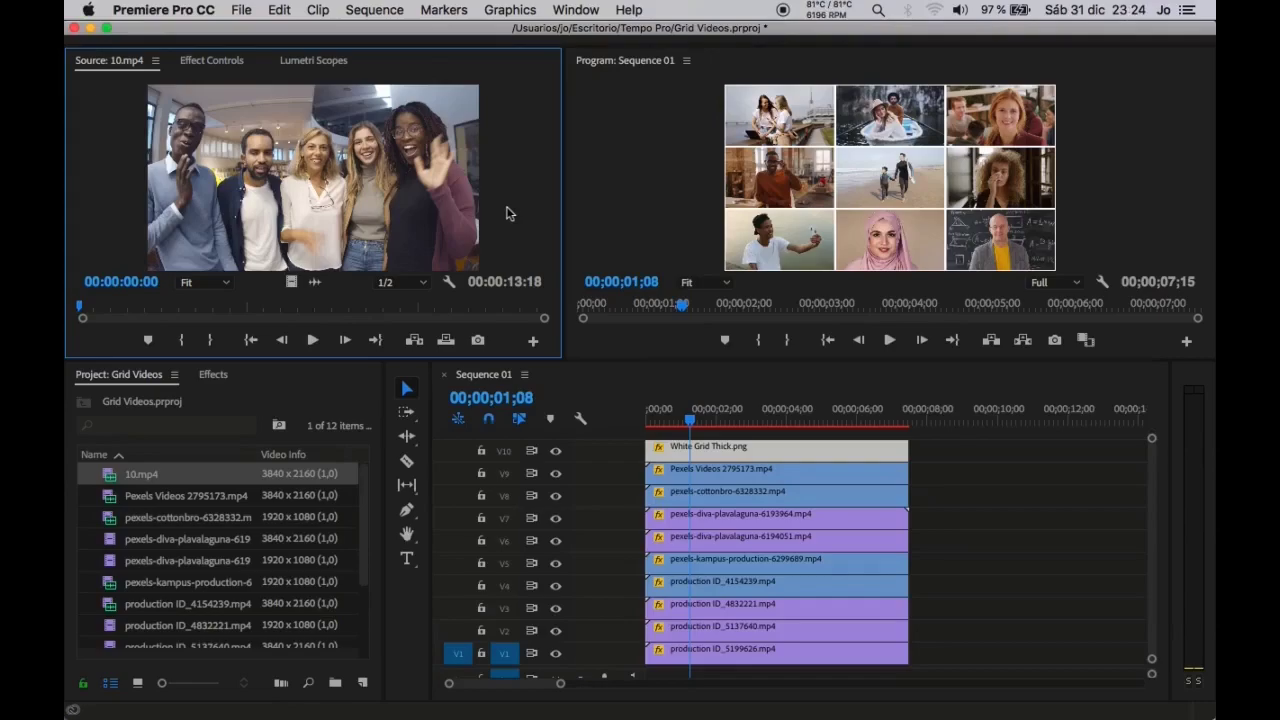
click(703, 566)
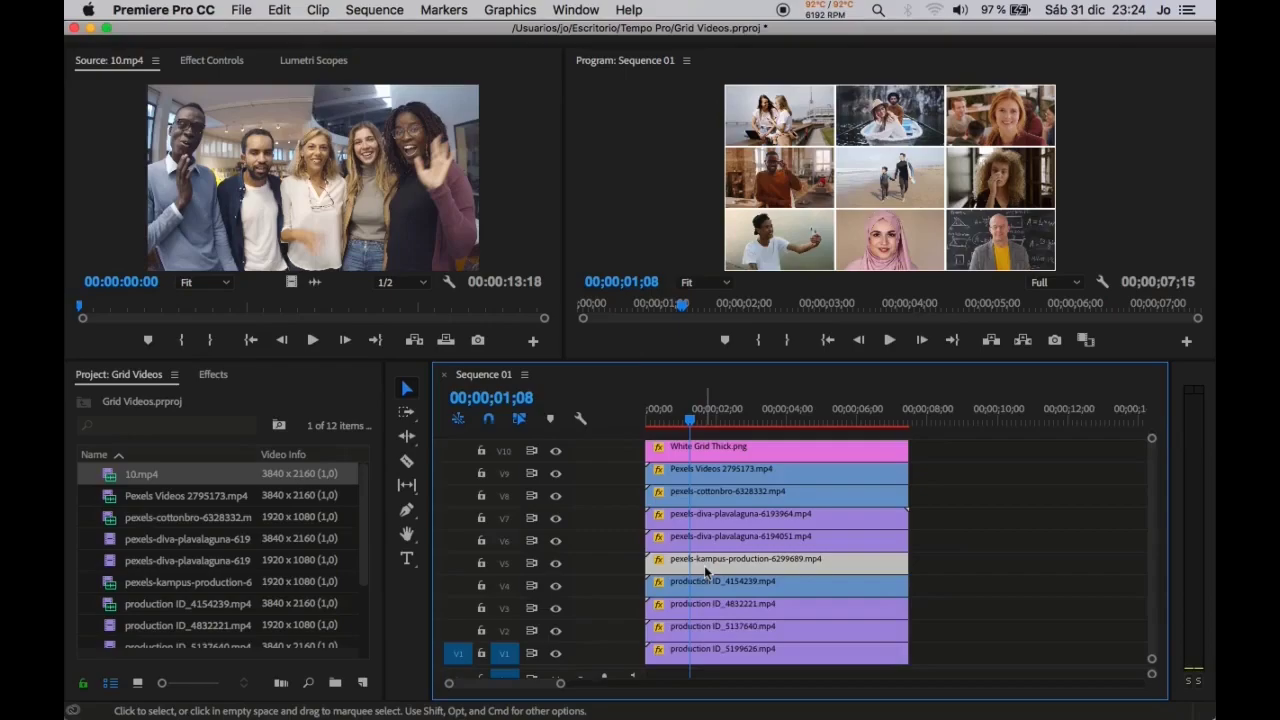
Replace the V5 pexels-kampus-production clip with 10.mp4 from the Source Monitor.
right_click(704, 565)
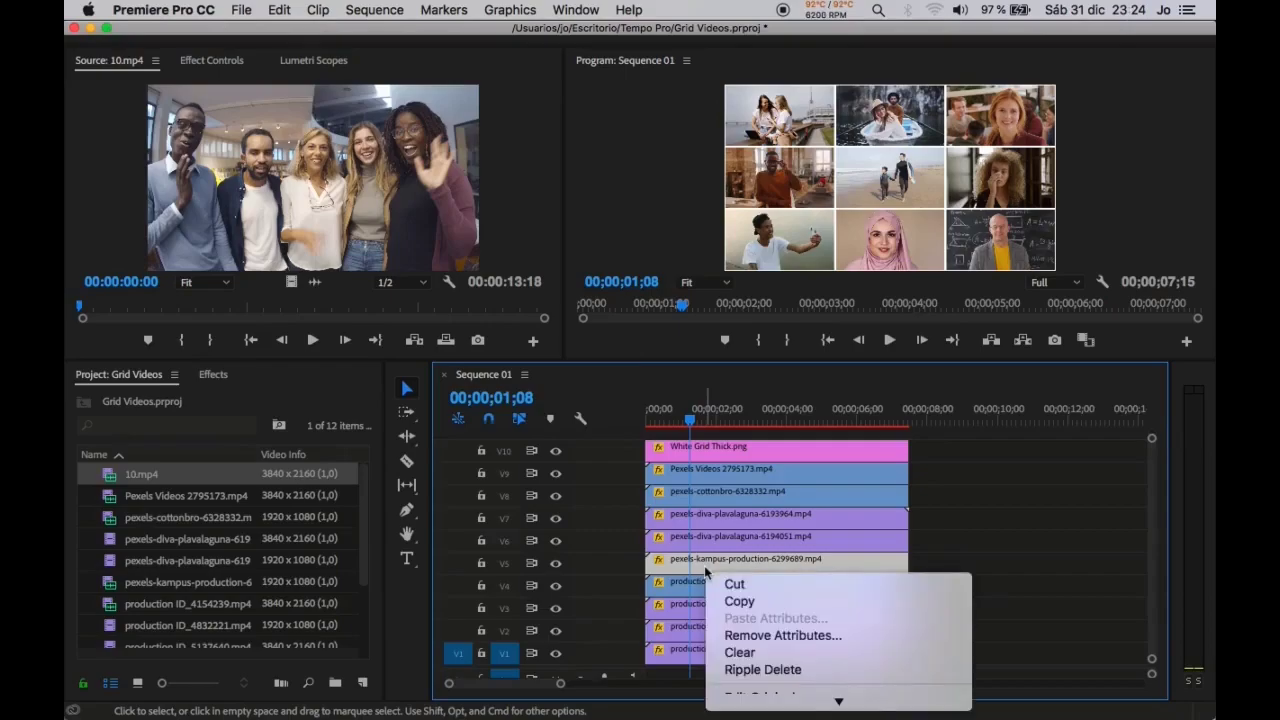
scroll(760, 595, down, 10)
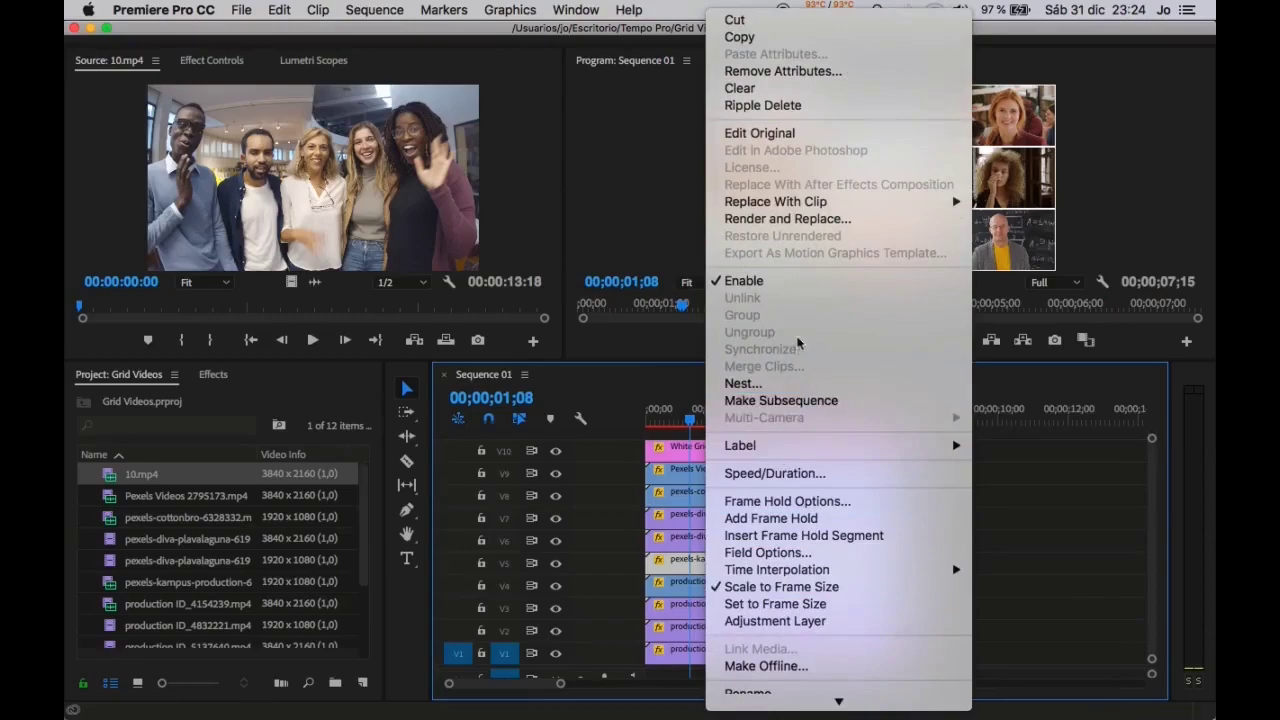
mouse_move(793, 205)
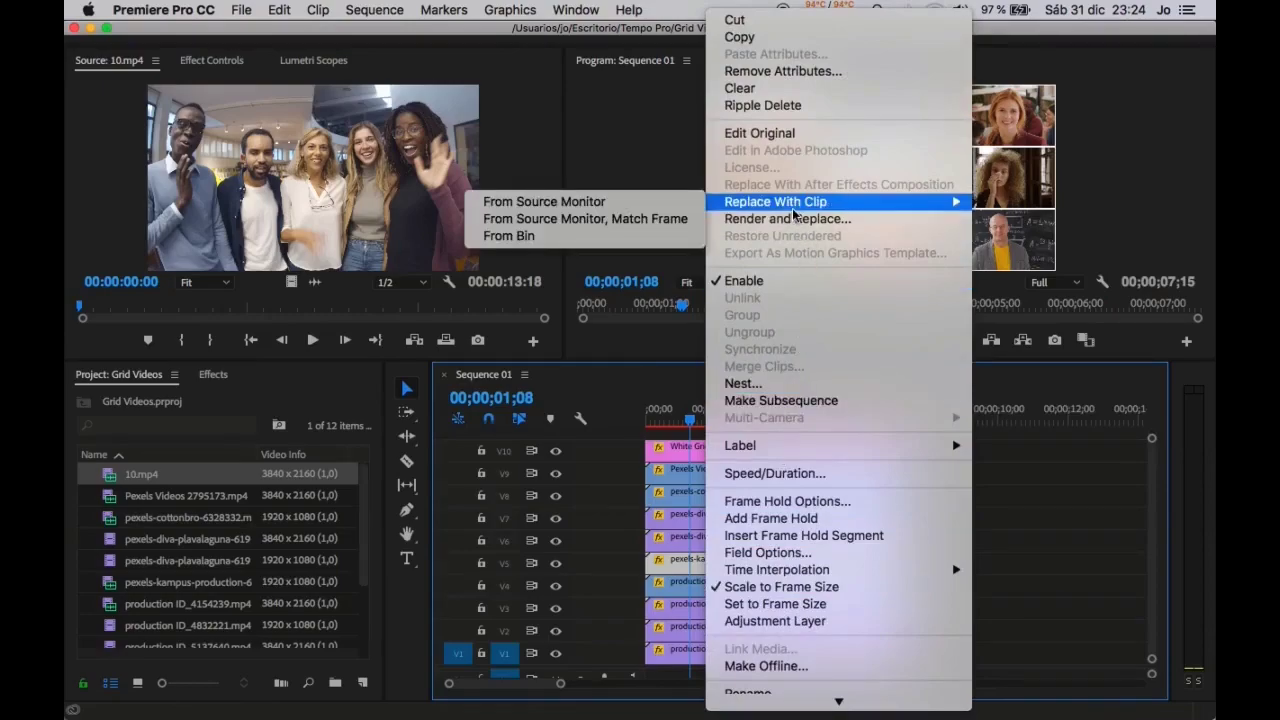
click(660, 204)
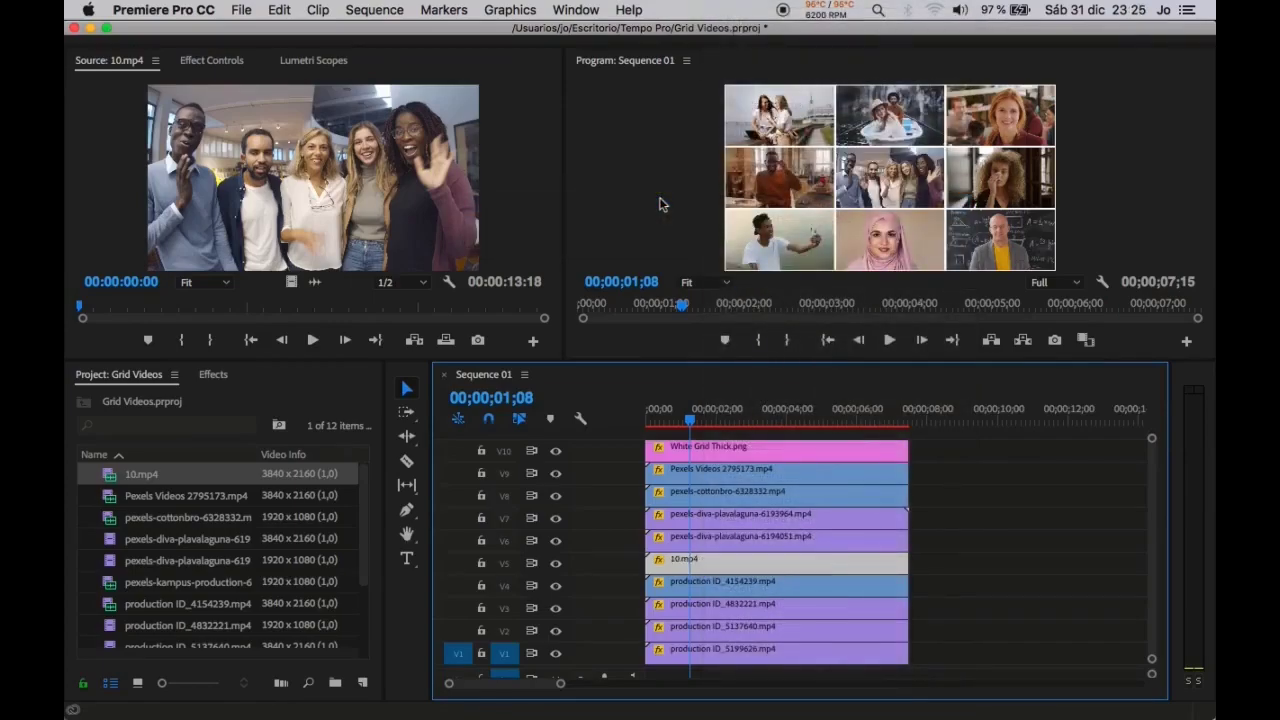